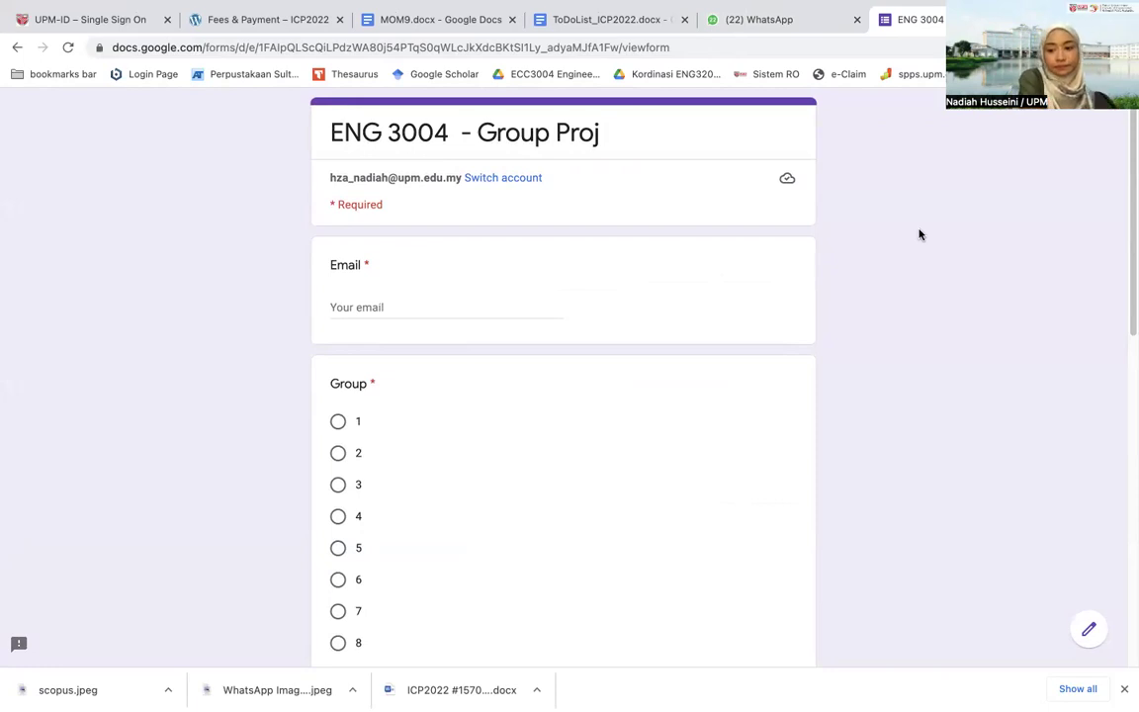
# Open the ENG 3004 group project form for editing and bring up its linked responses spreadsheet
pyautogui.click(1089, 626)
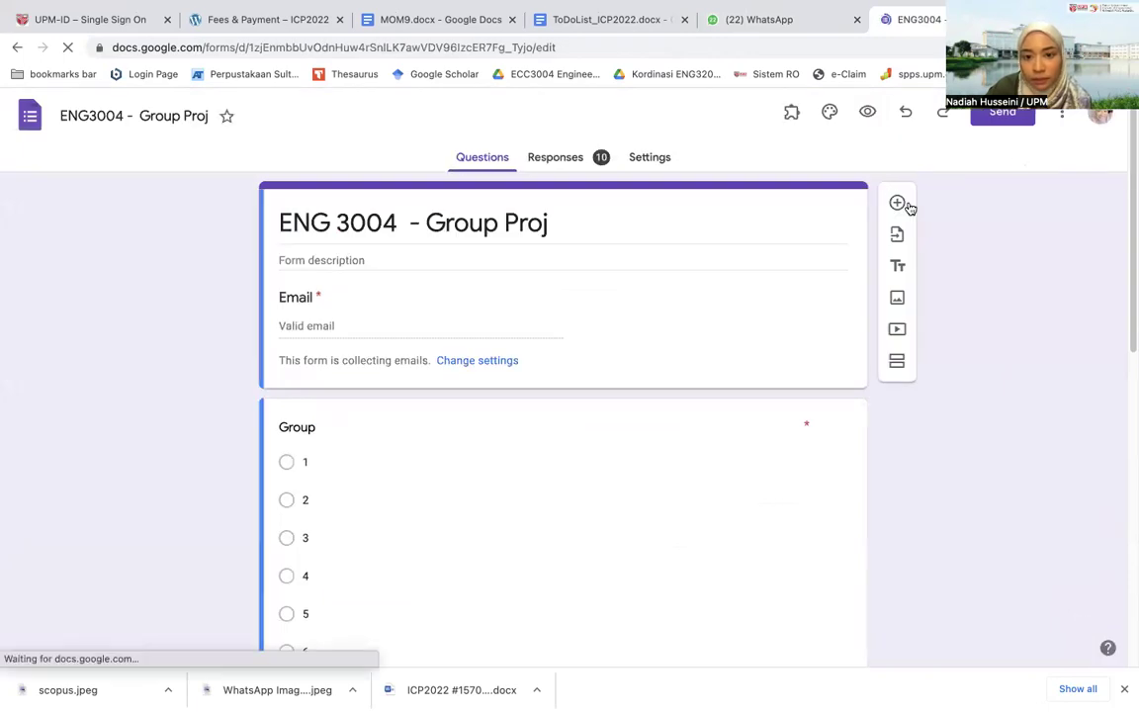
pyautogui.click(577, 165)
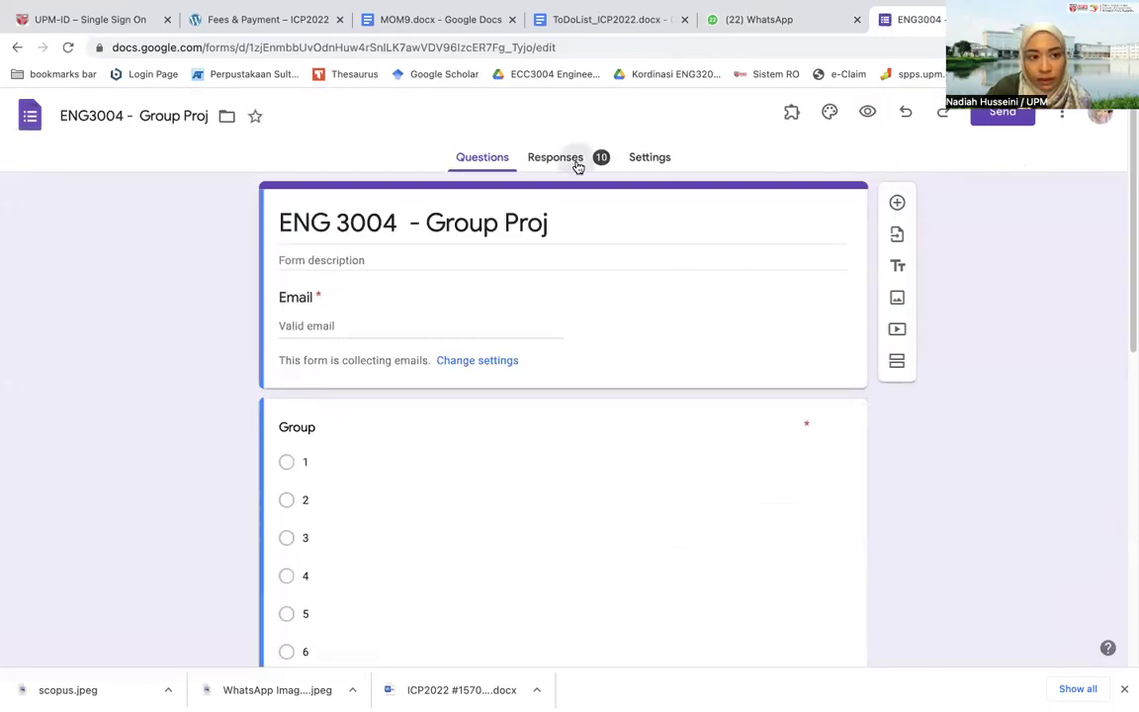
pyautogui.click(805, 210)
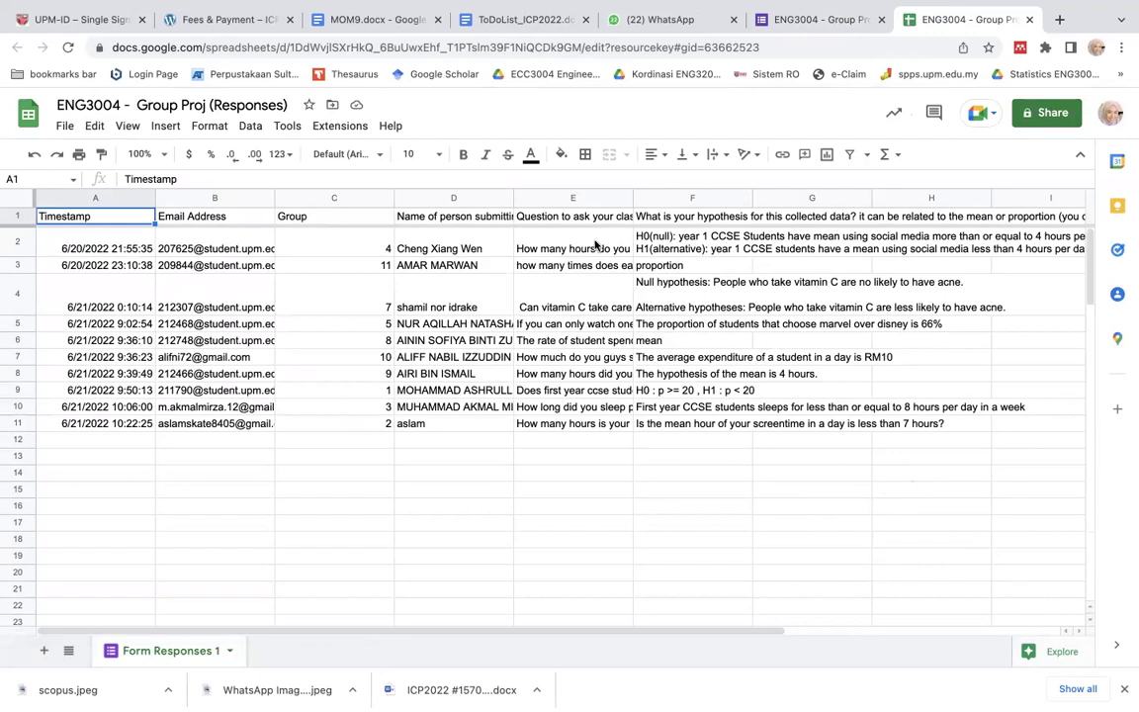
# Hide the Name of person submitting, Email Address and Timestamp columns in the responses sheet
pyautogui.rightClick(503, 199)
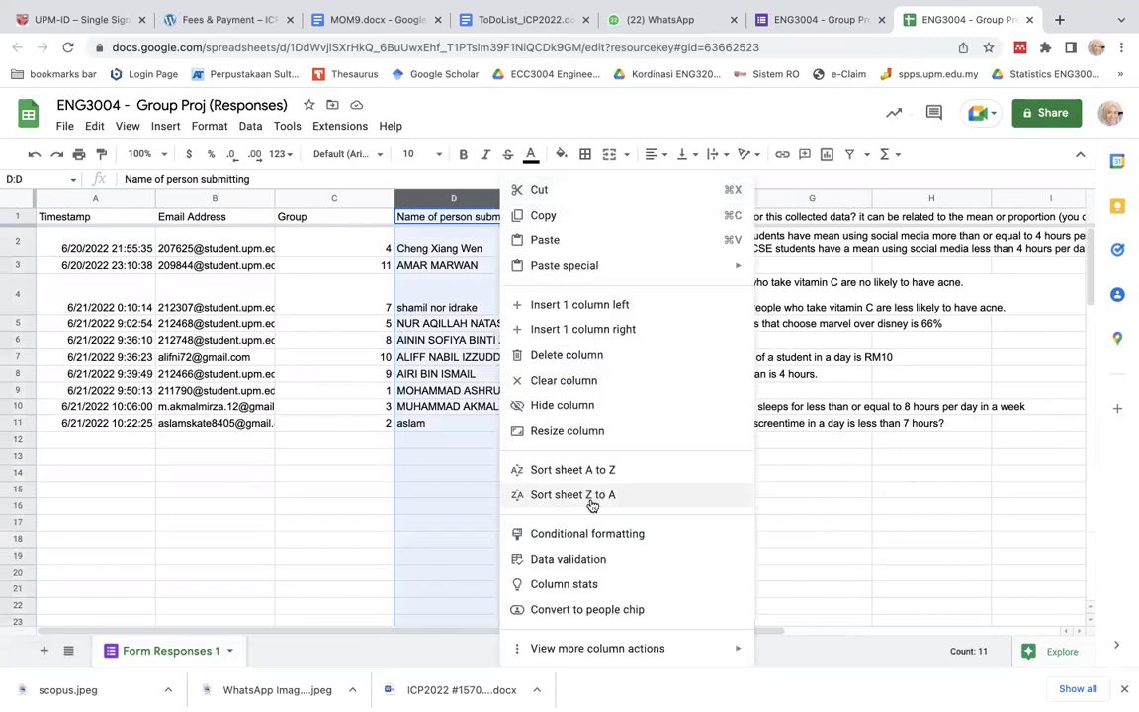
pyautogui.click(578, 405)
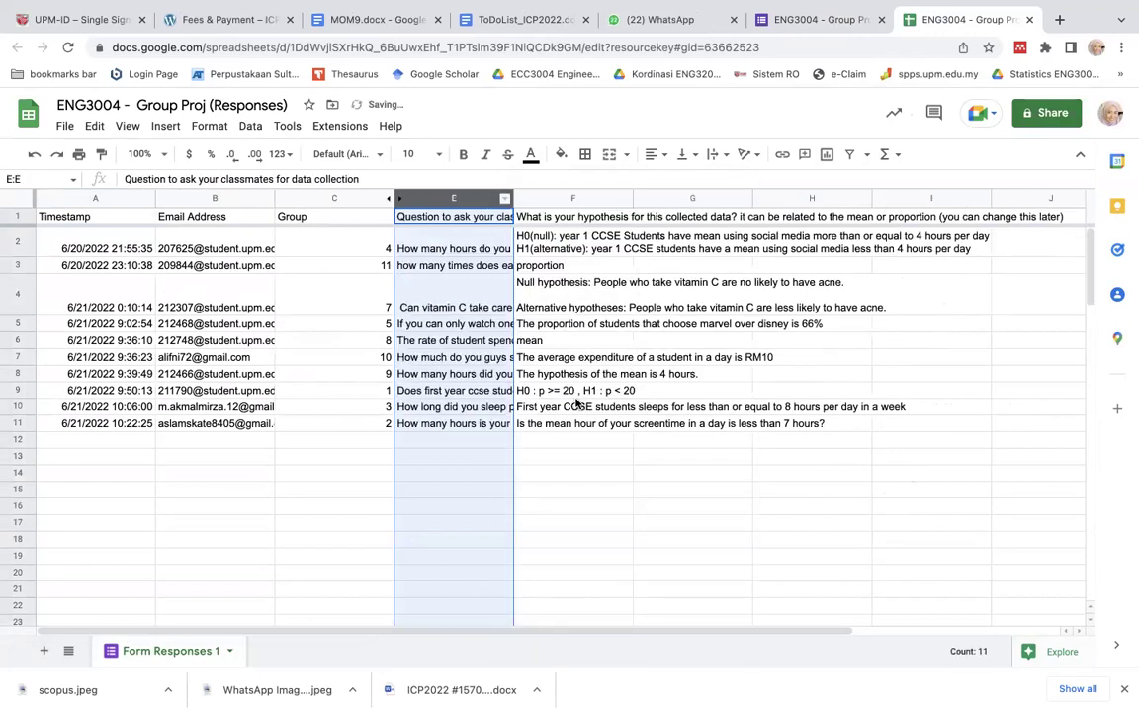
pyautogui.rightClick(266, 203)
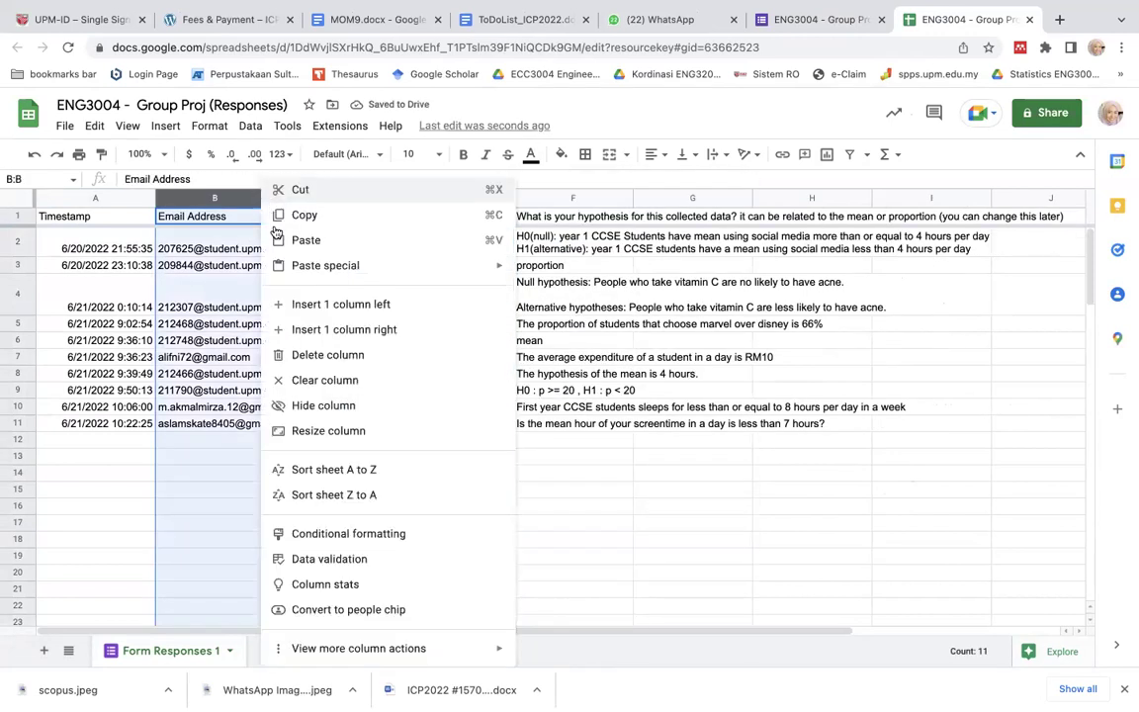
pyautogui.click(326, 406)
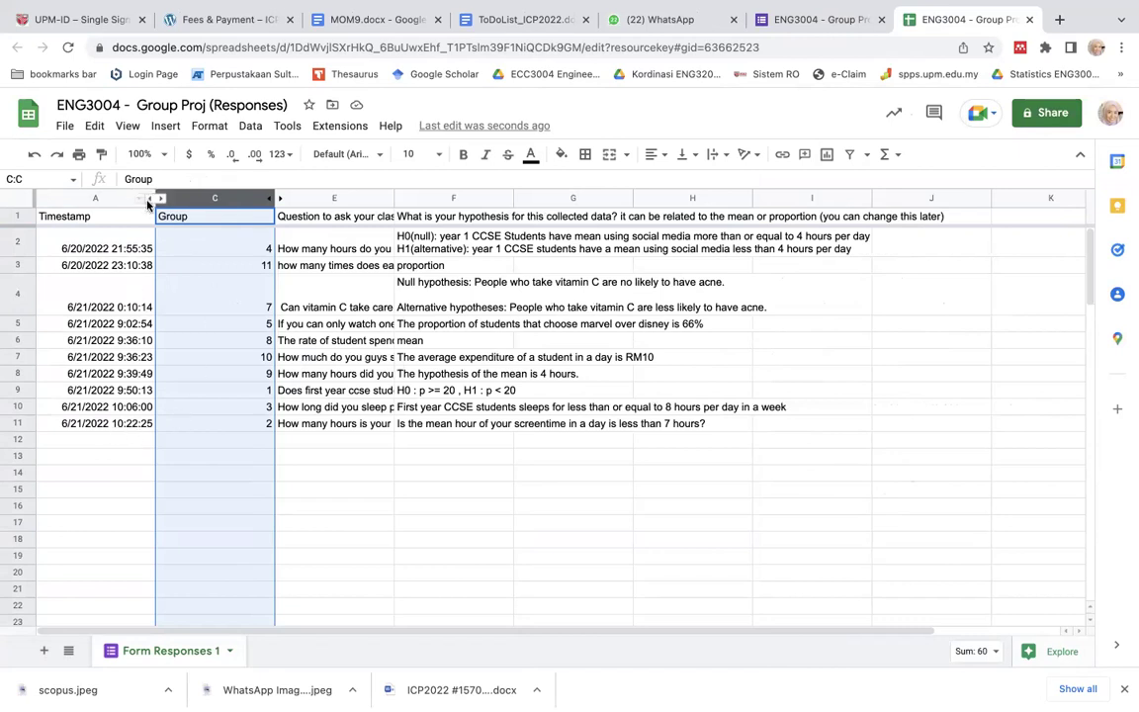
pyautogui.rightClick(135, 197)
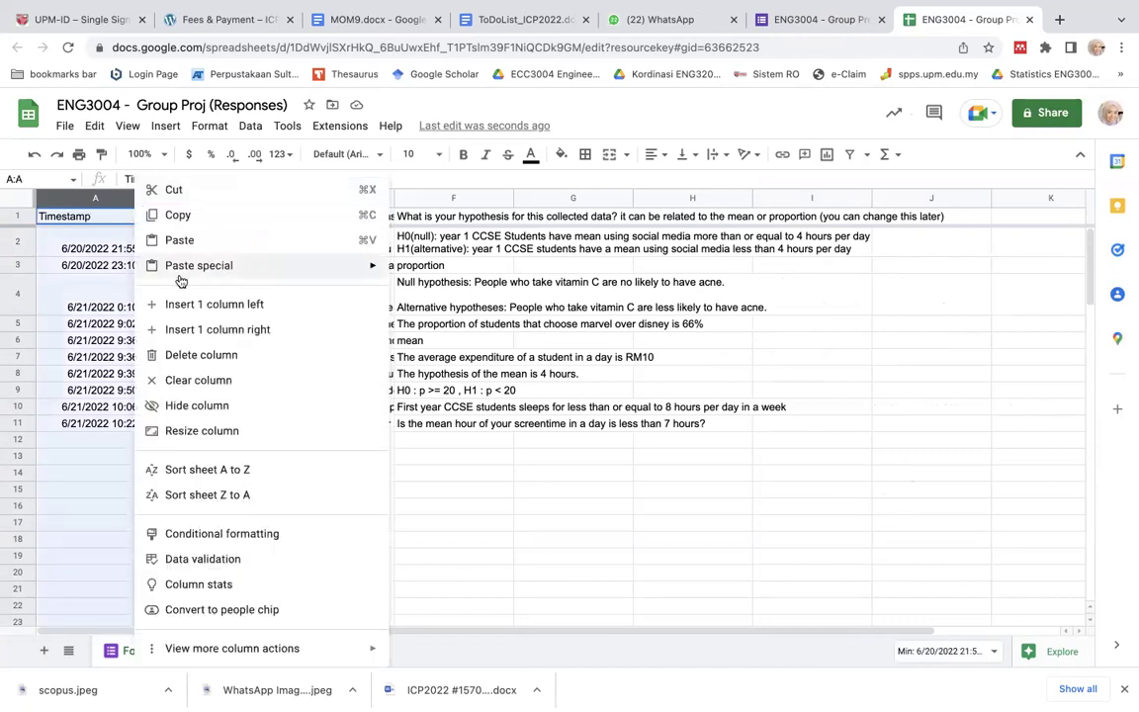
pyautogui.click(213, 405)
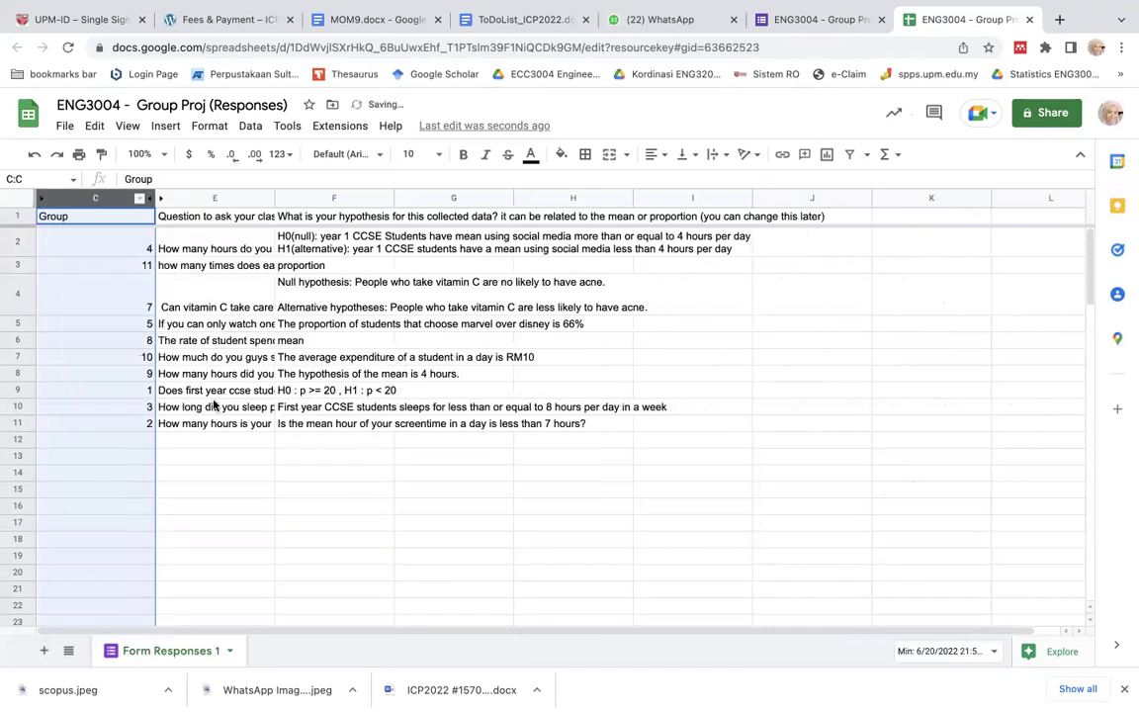
# Widen the column of questions for classmates until the longest question fits in full
pyautogui.moveTo(274, 198); pyautogui.dragTo(579, 203)
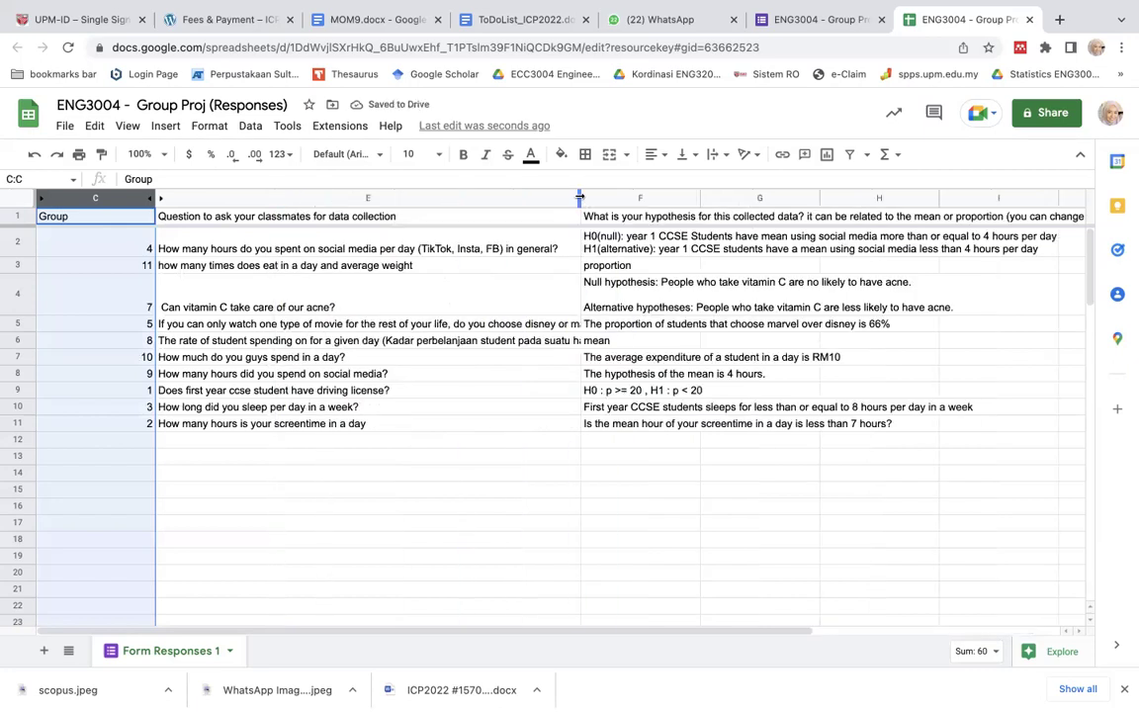
pyautogui.moveTo(579, 198); pyautogui.dragTo(686, 198)
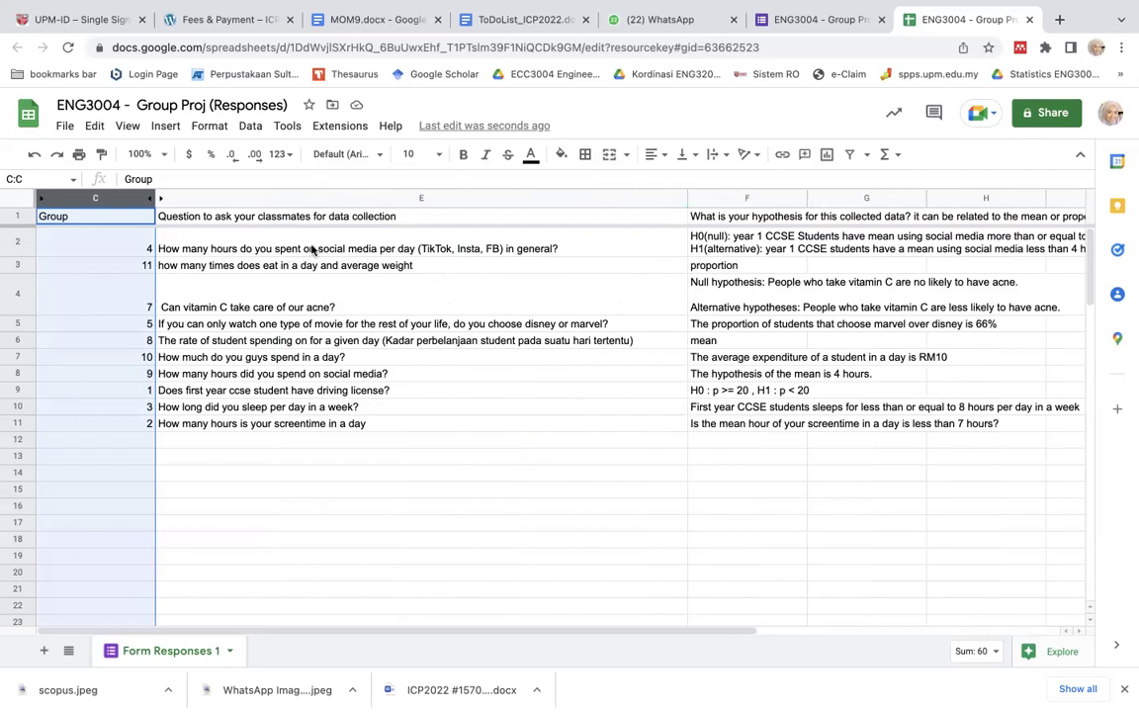
# Review the submitted questions and hypotheses of groups 4, 11, 7 and 5 in the responses sheet
pyautogui.click(207, 250)
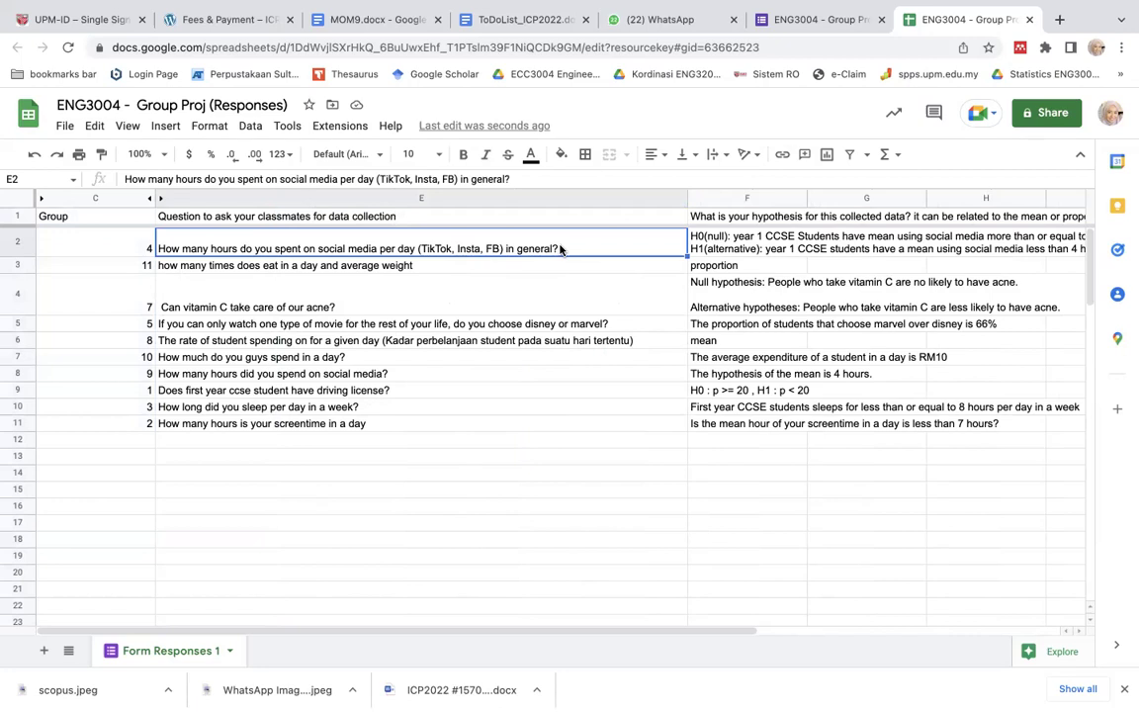
pyautogui.click(759, 235)
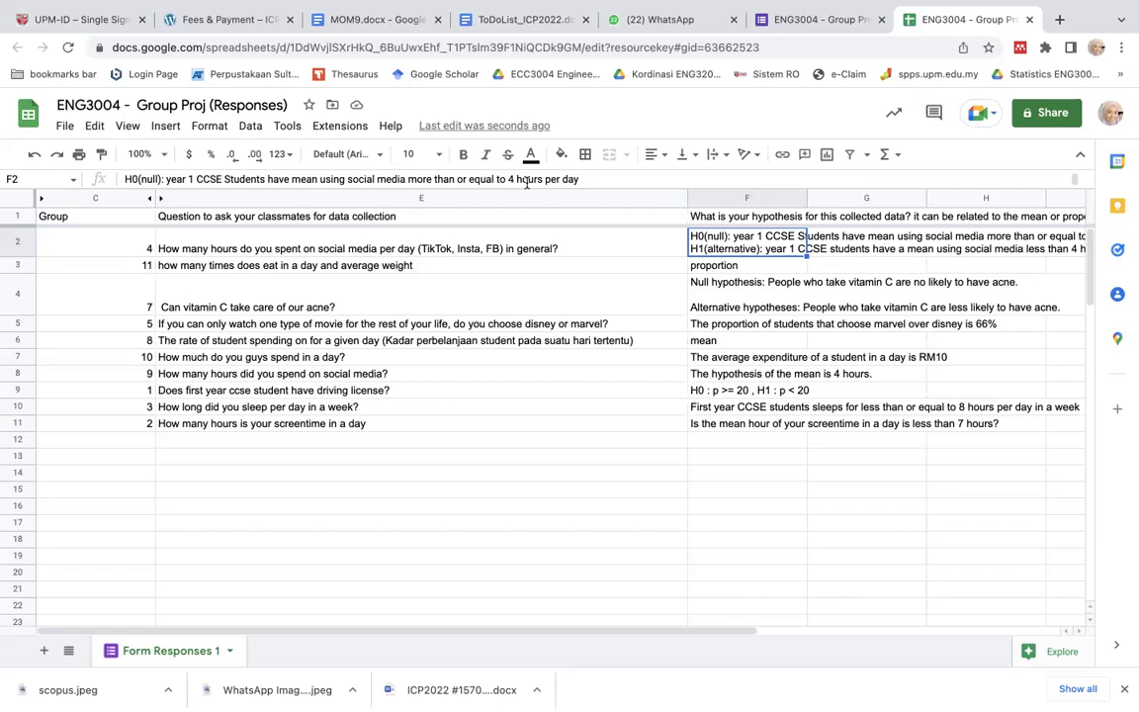
pyautogui.click(313, 273)
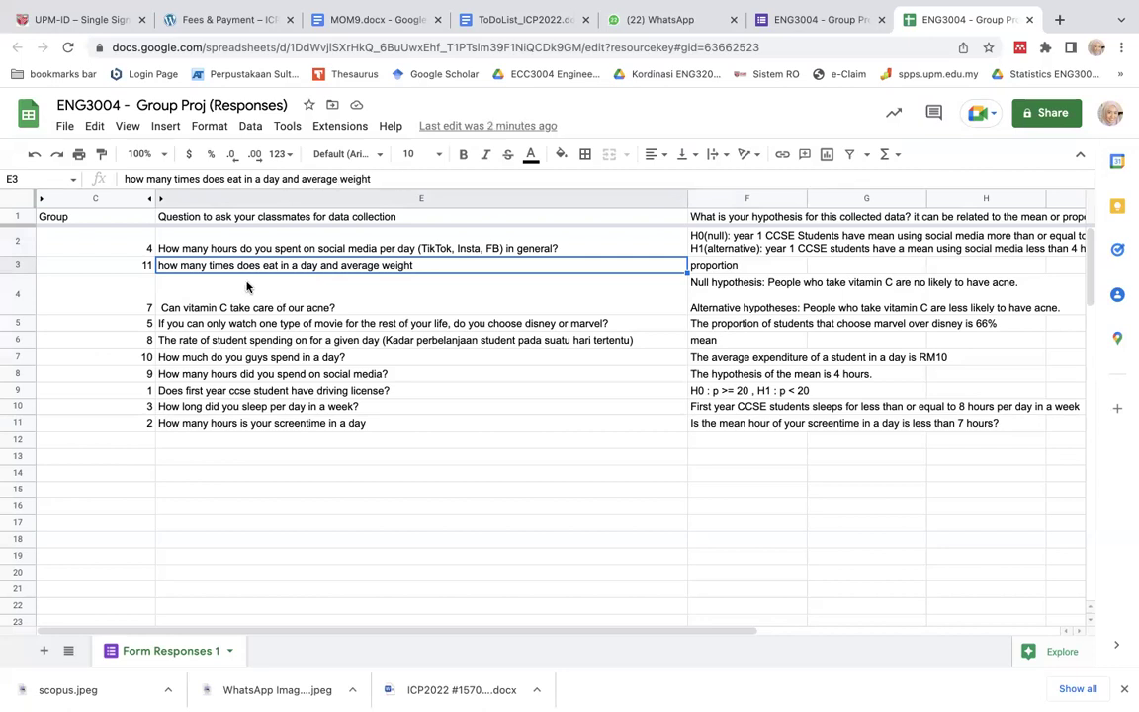
pyautogui.click(764, 267)
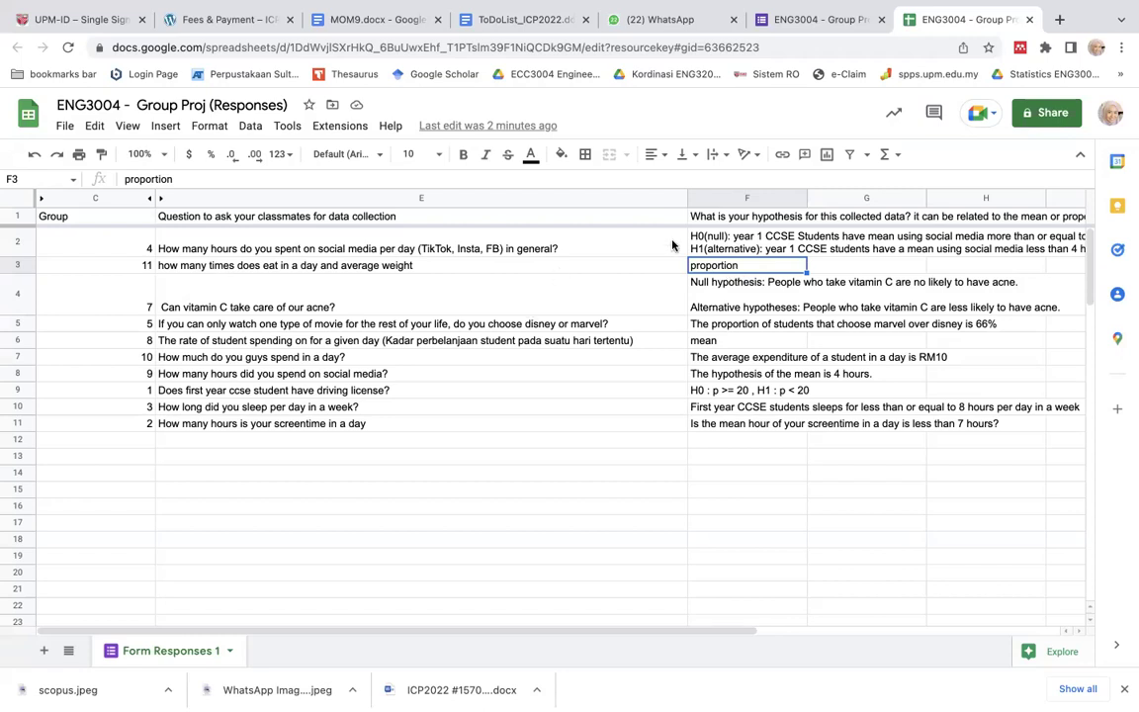
pyautogui.click(337, 307)
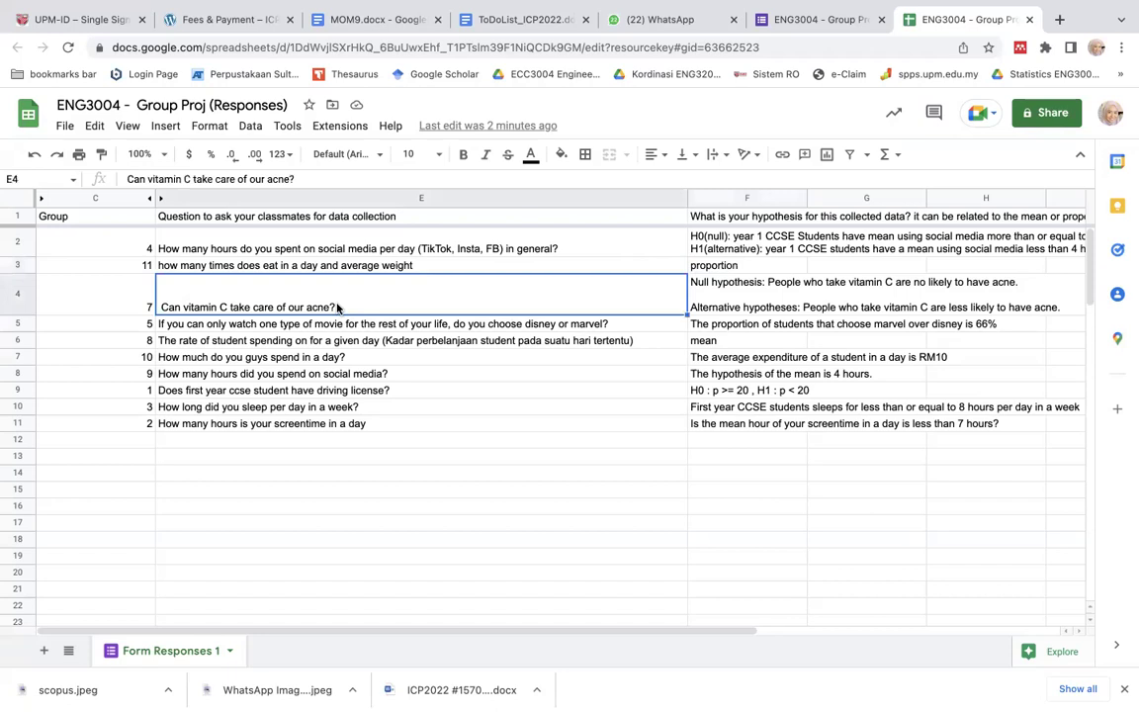
pyautogui.click(222, 265)
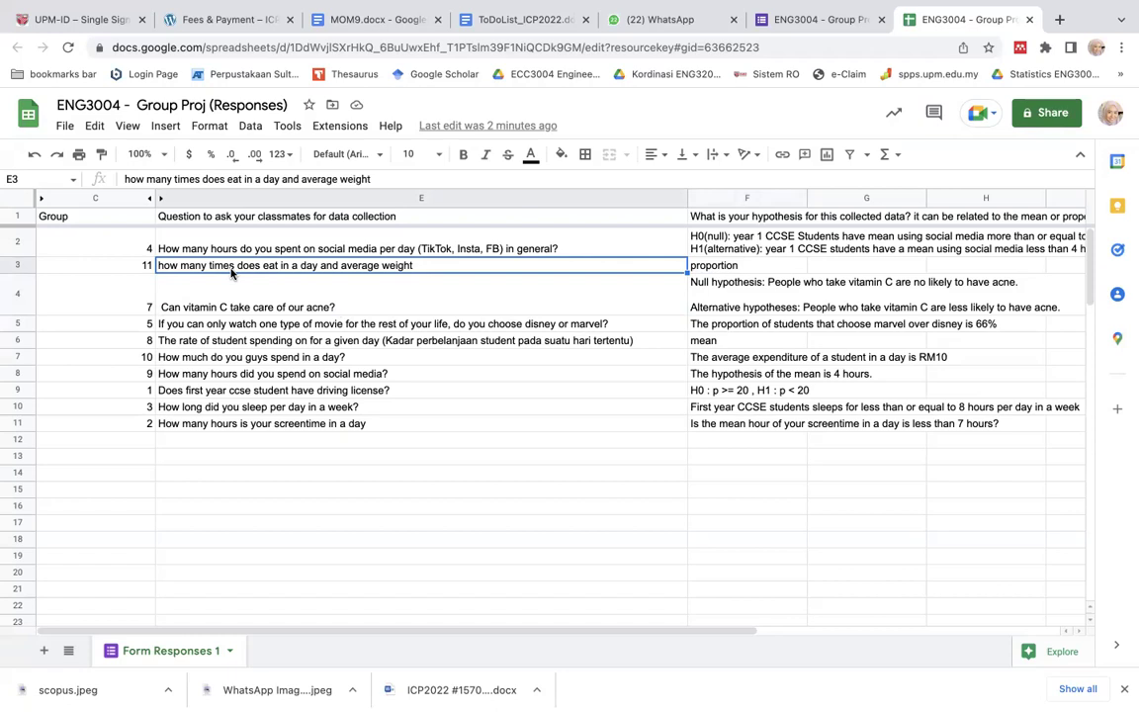
pyautogui.click(234, 292)
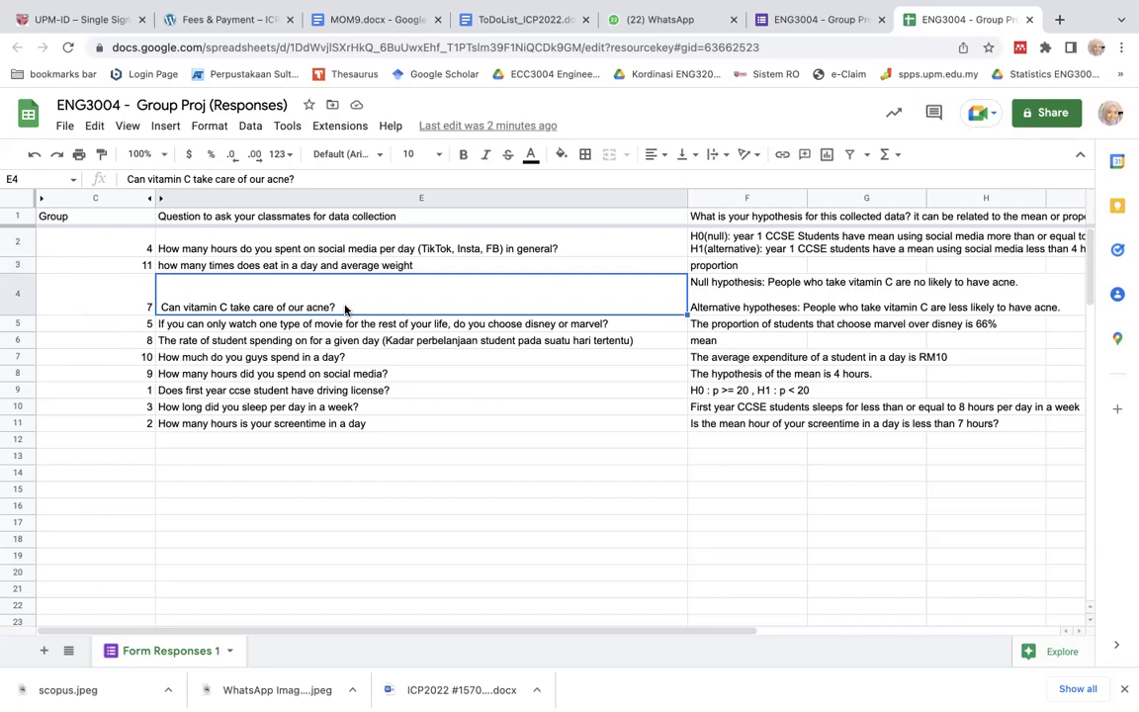
pyautogui.click(786, 299)
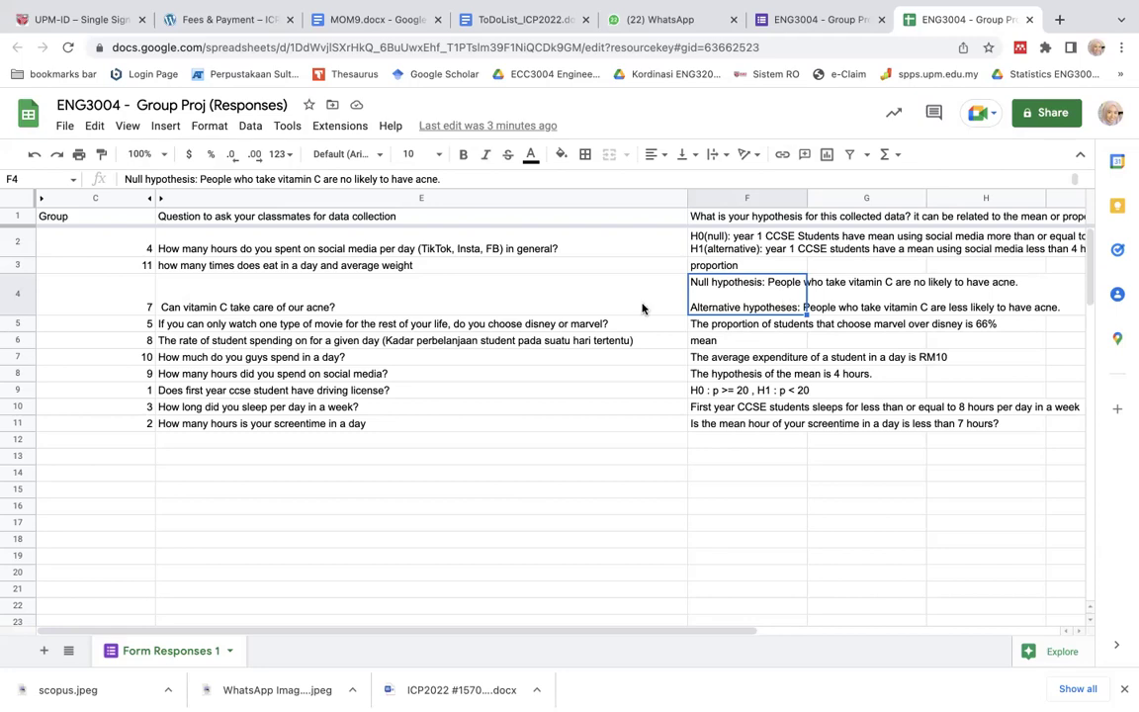
pyautogui.click(601, 309)
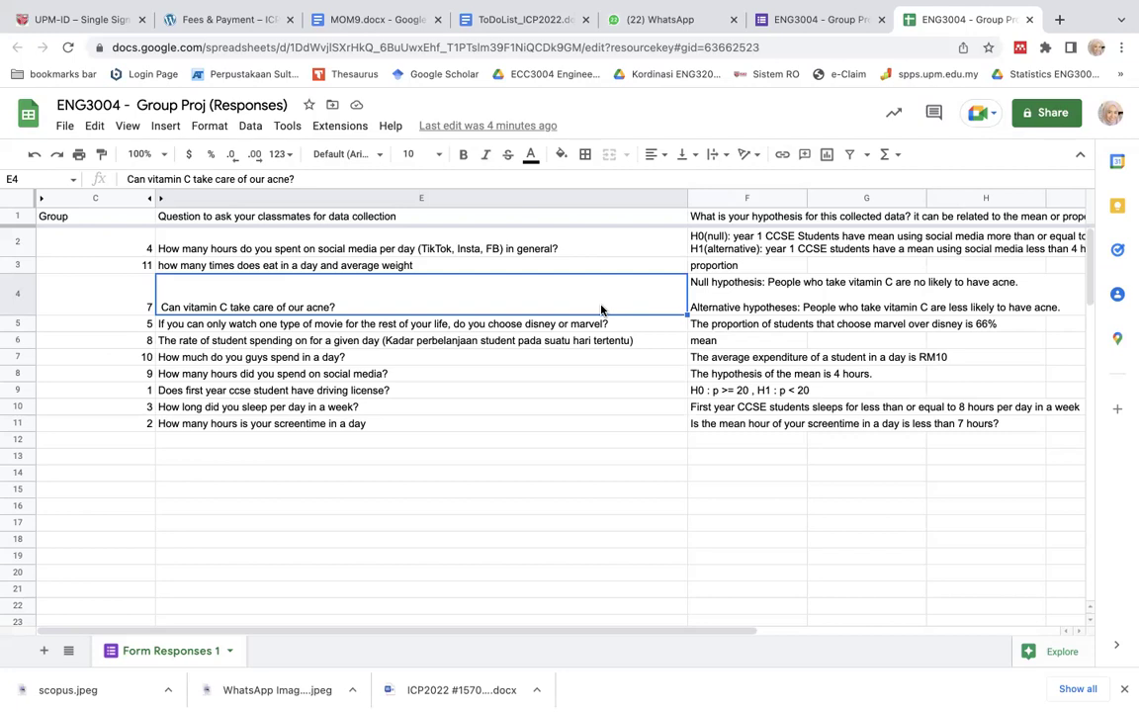
pyautogui.click(549, 329)
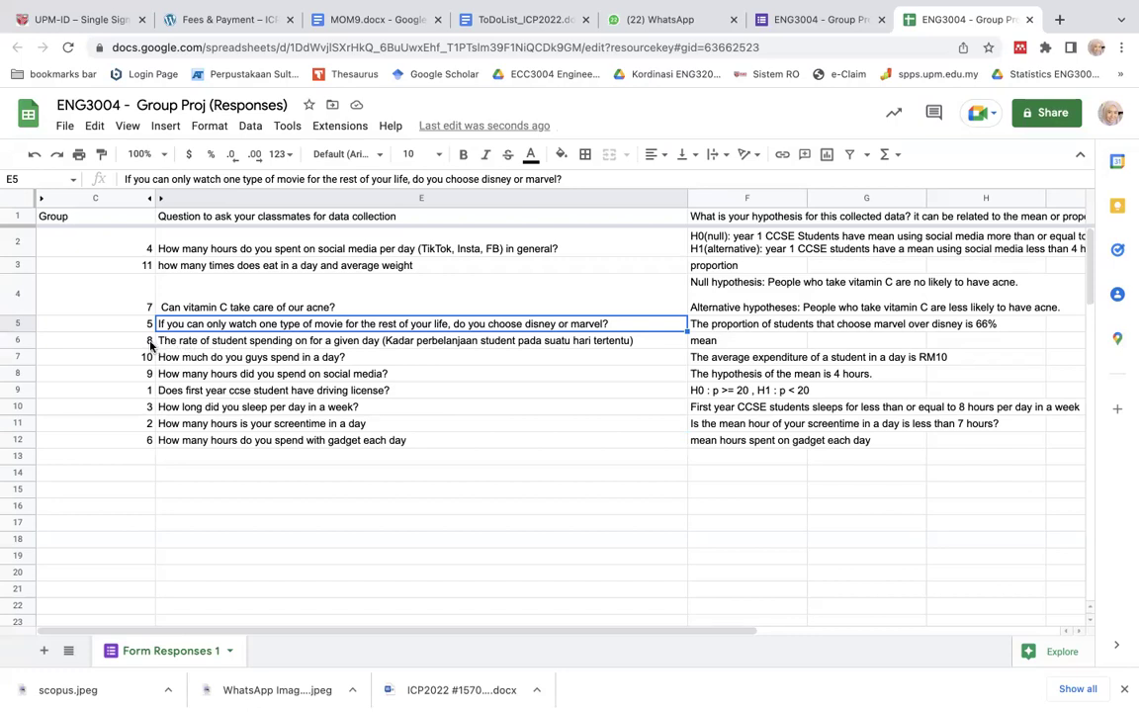
# Mark group 7's group number cell with the standard yellow fill colour
pyautogui.click(138, 305)
pyautogui.click(561, 154)
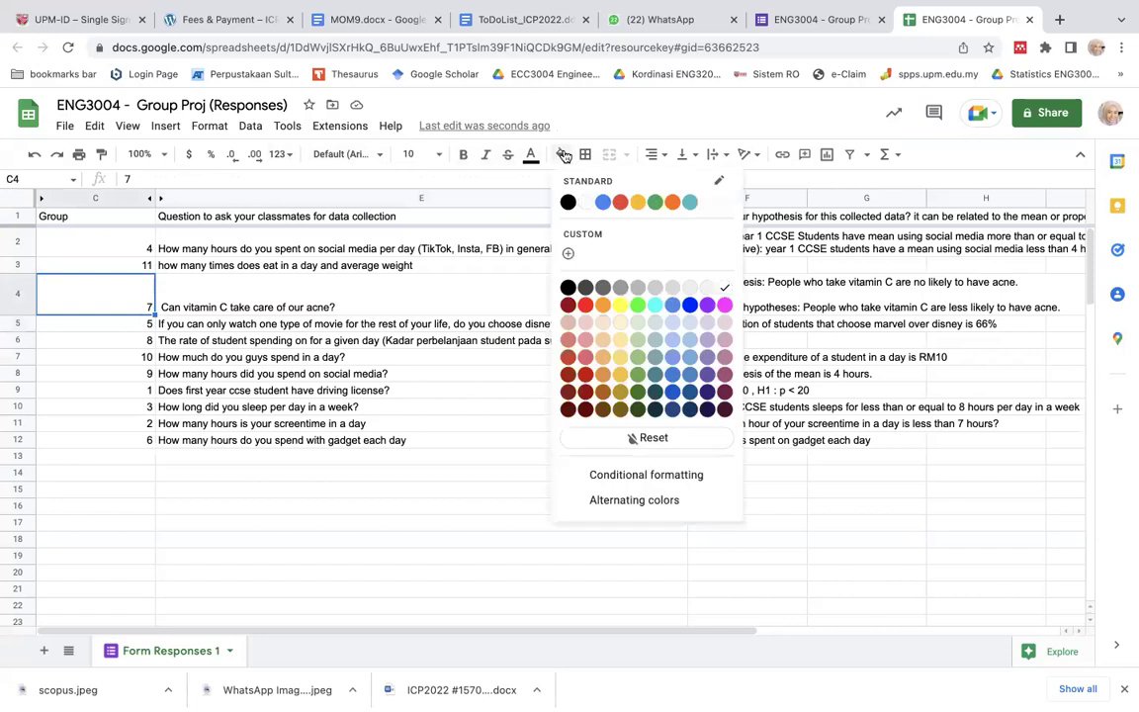
pyautogui.click(632, 198)
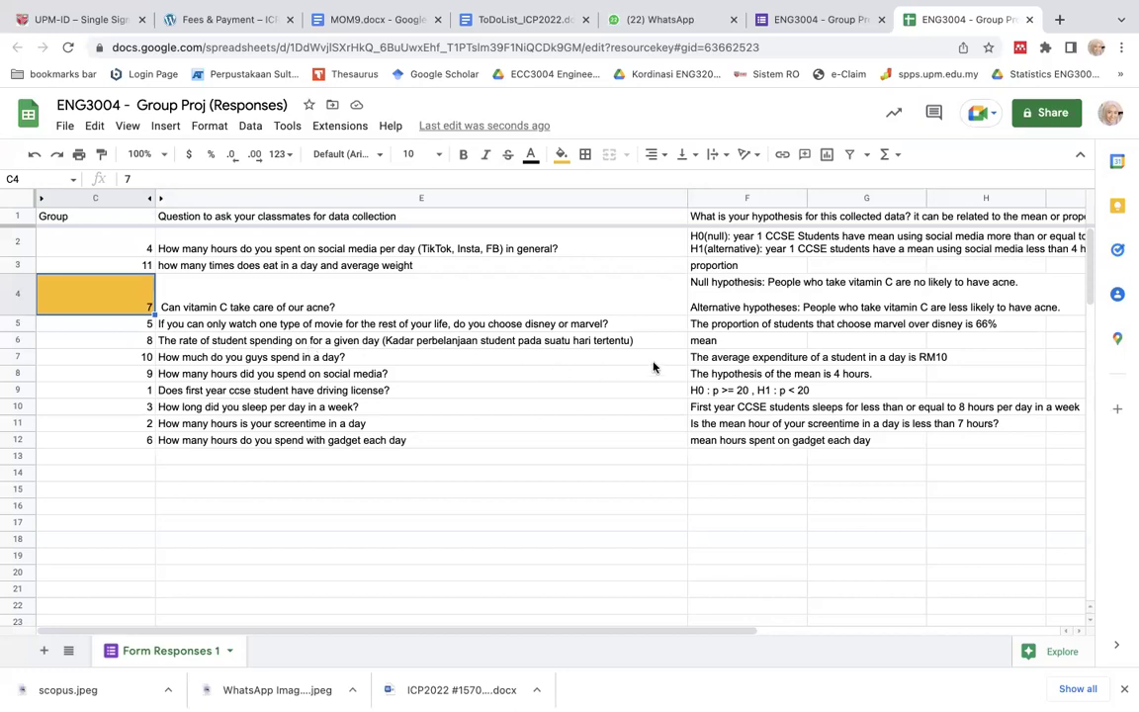
# Check group 8's hypothesis and compare the daily spending questions submitted by groups 8 and 10
pyautogui.click(713, 342)
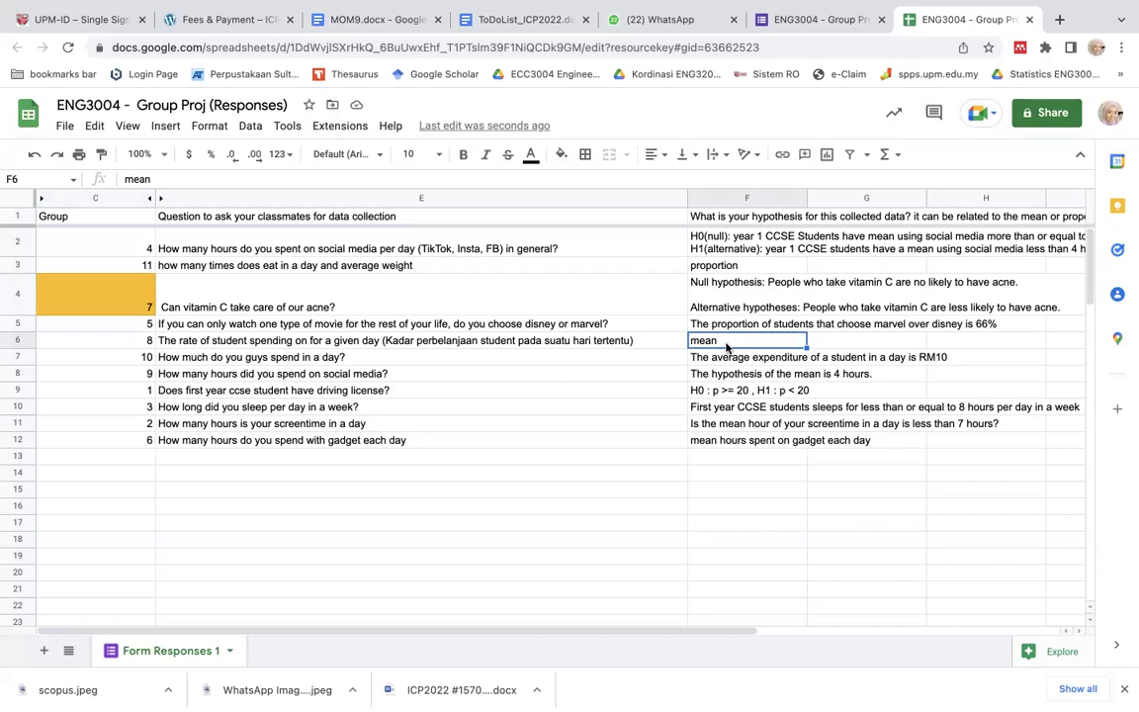
pyautogui.click(231, 362)
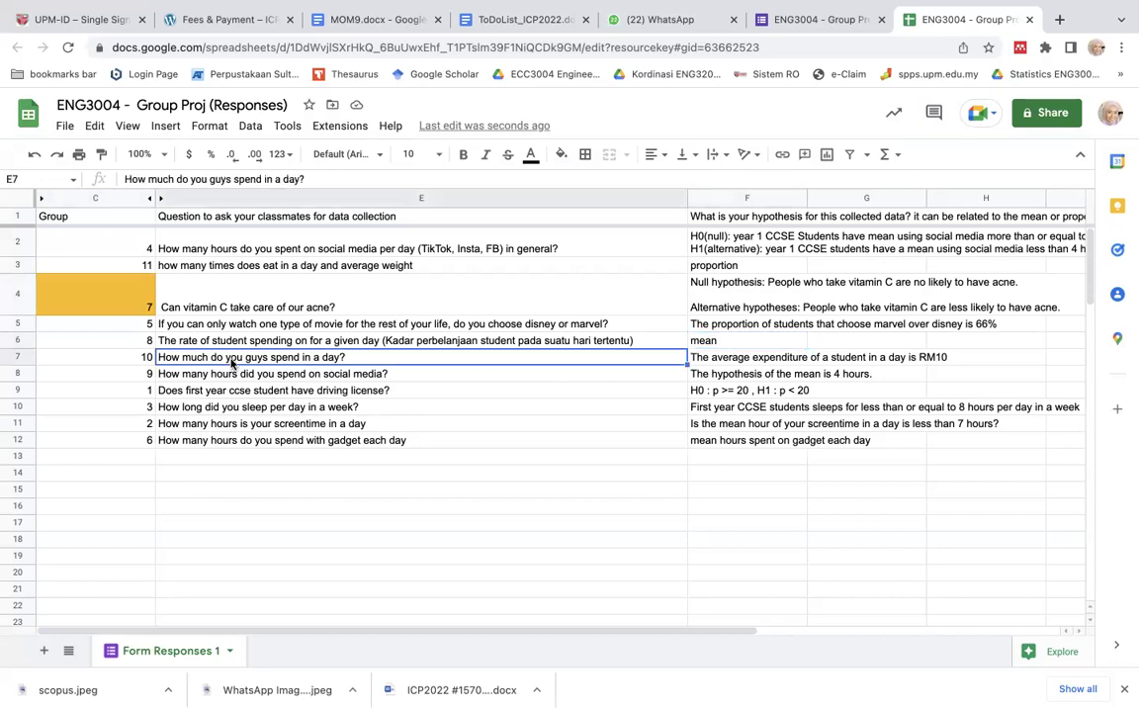
pyautogui.click(208, 346)
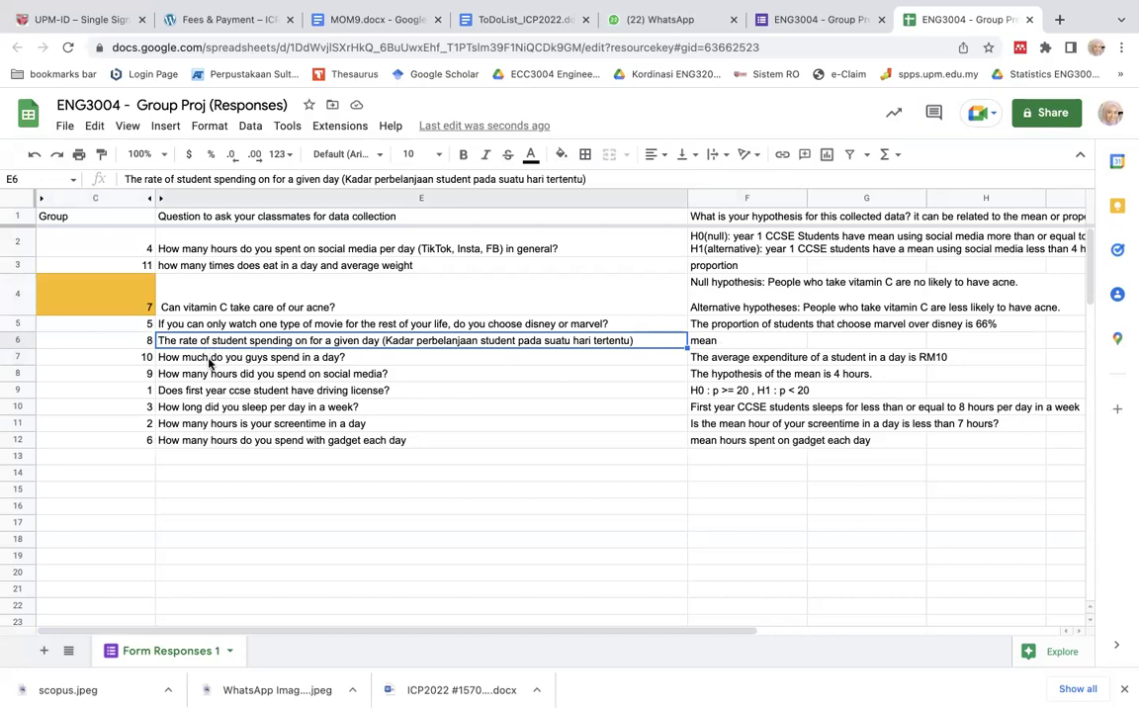
pyautogui.click(210, 362)
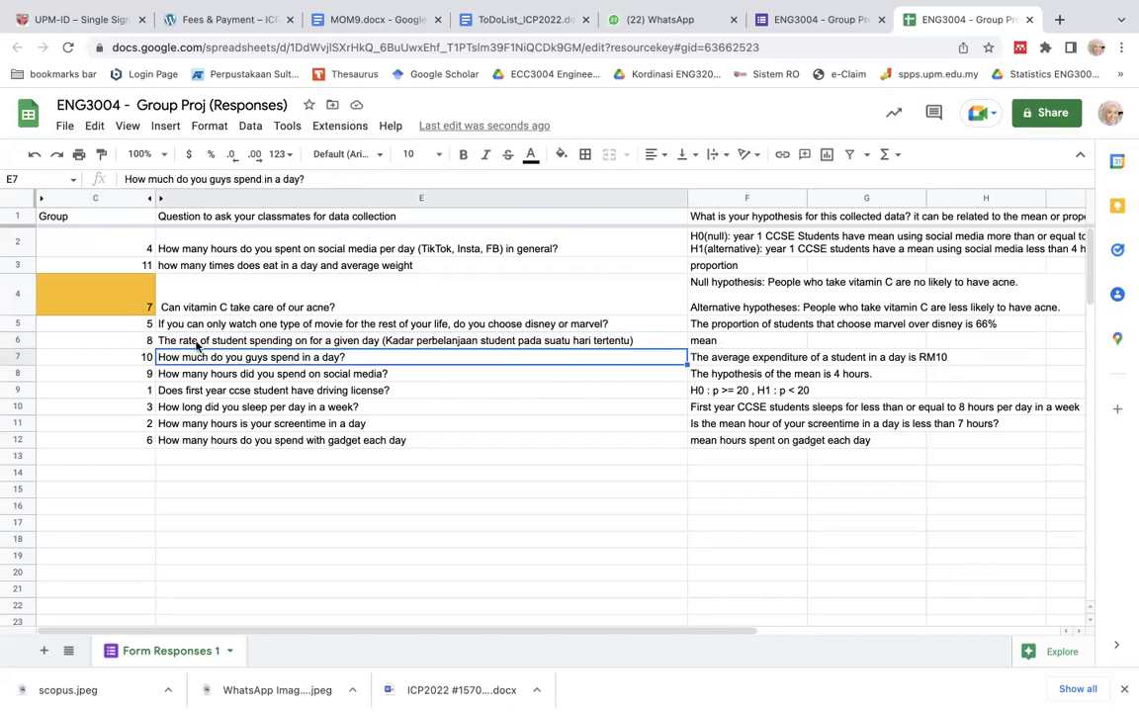
pyautogui.click(197, 344)
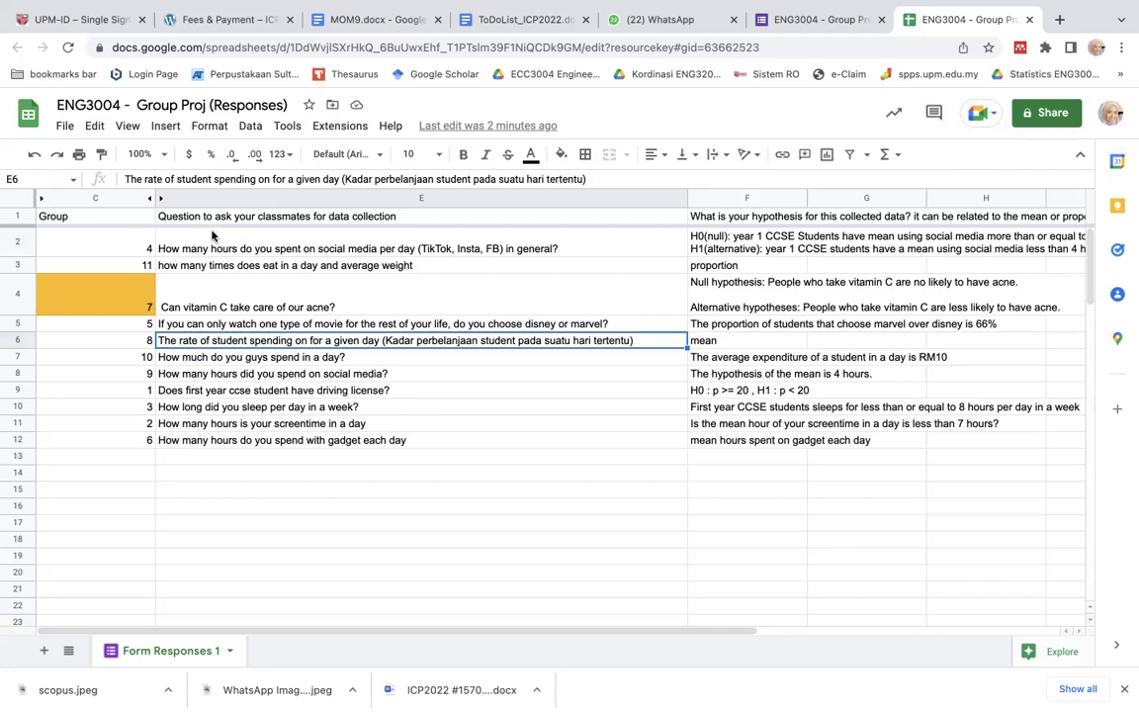
pyautogui.click(214, 361)
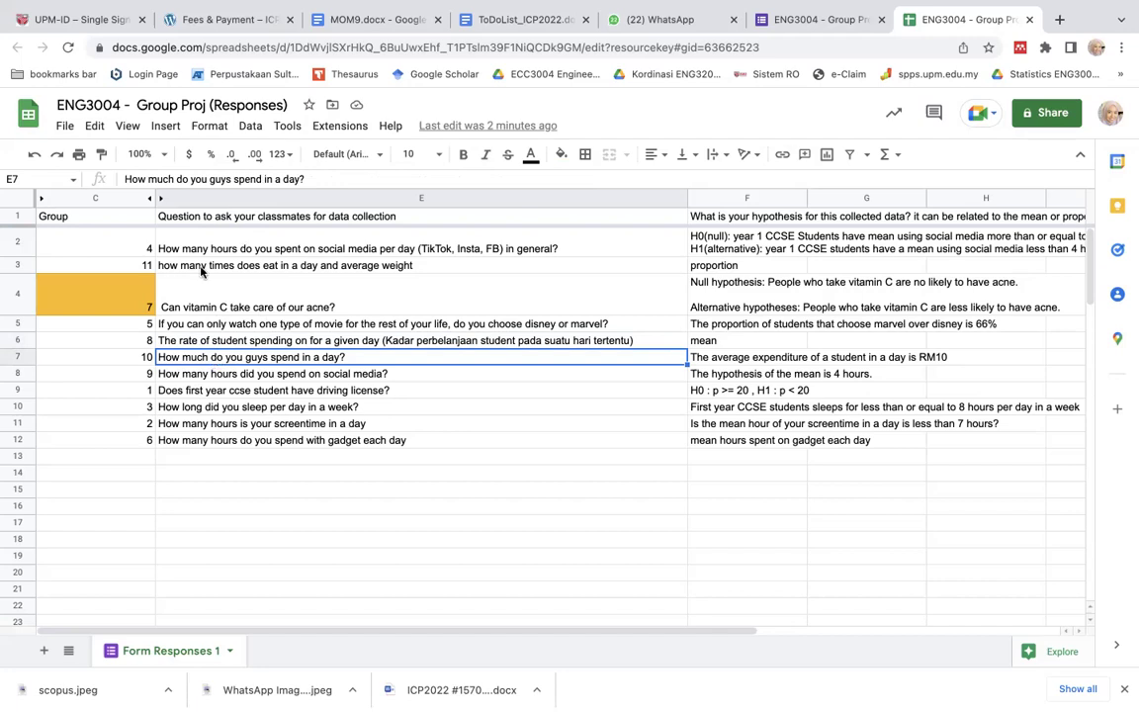
# Unhide the Timestamp and Email Address columns and check group 10's submission time
pyautogui.rightClick(141, 202)
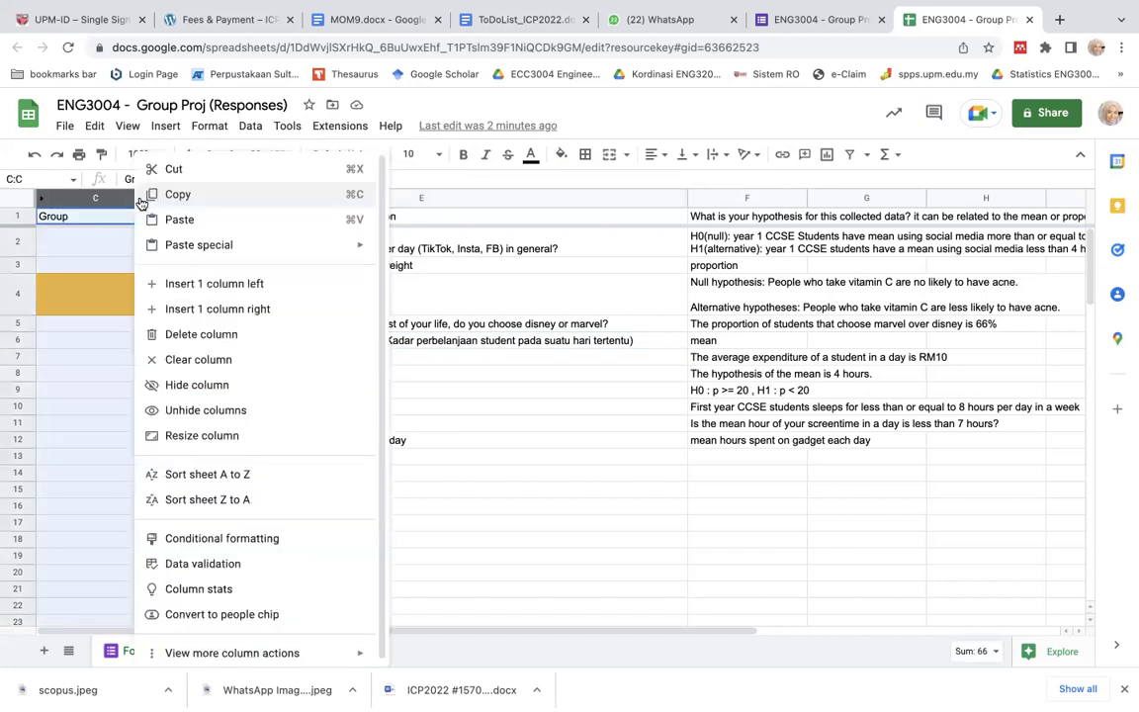
pyautogui.click(107, 226)
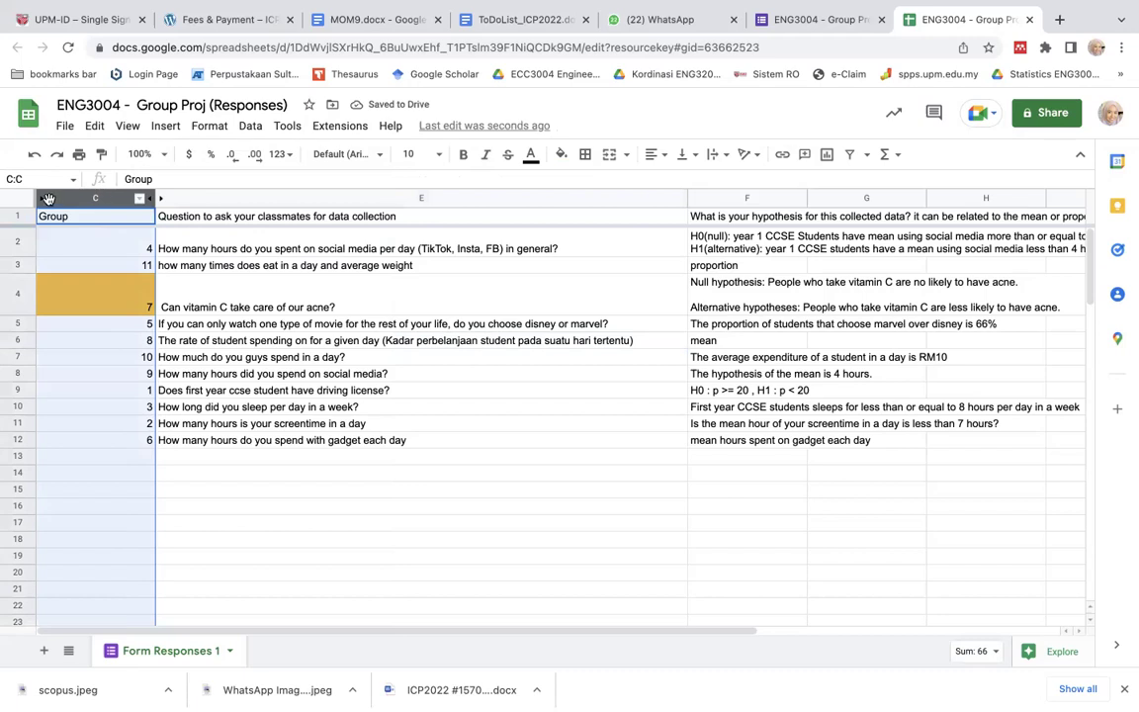
pyautogui.click(139, 201)
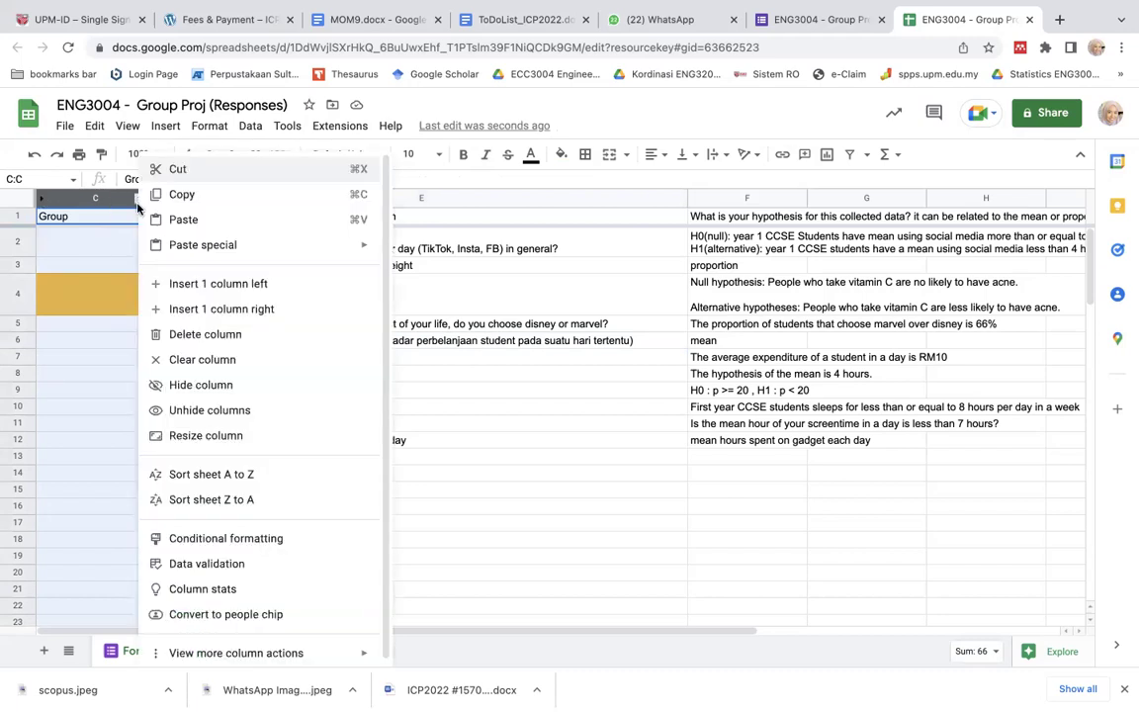
pyautogui.click(163, 408)
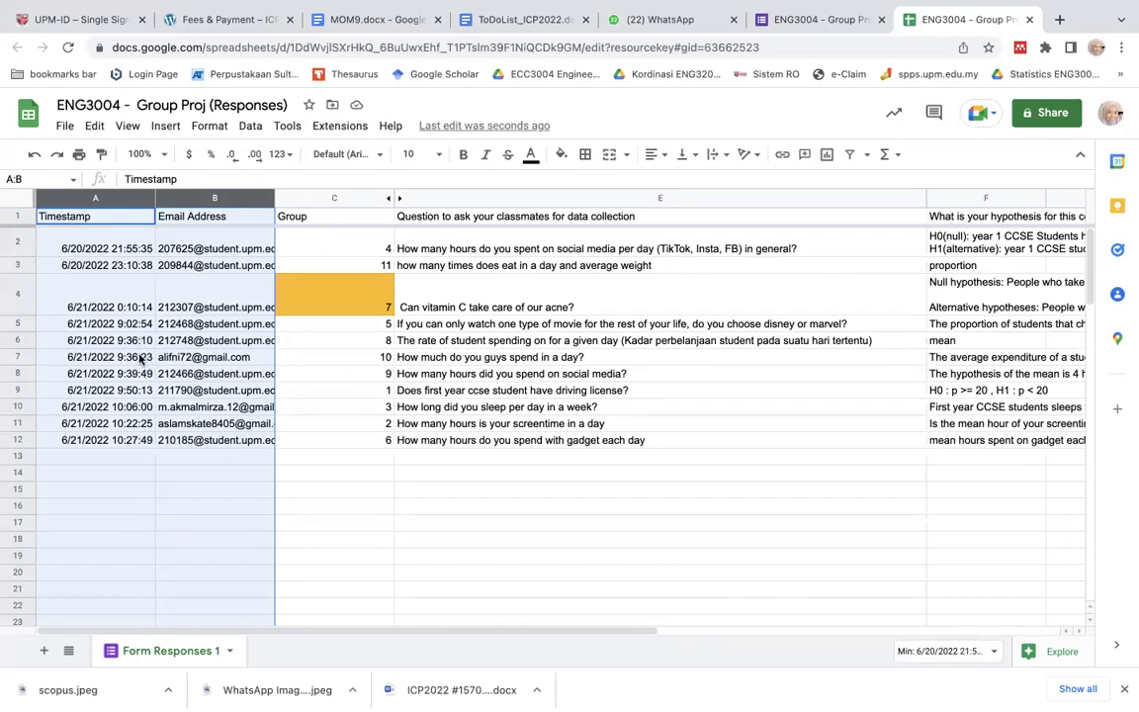
pyautogui.click(140, 361)
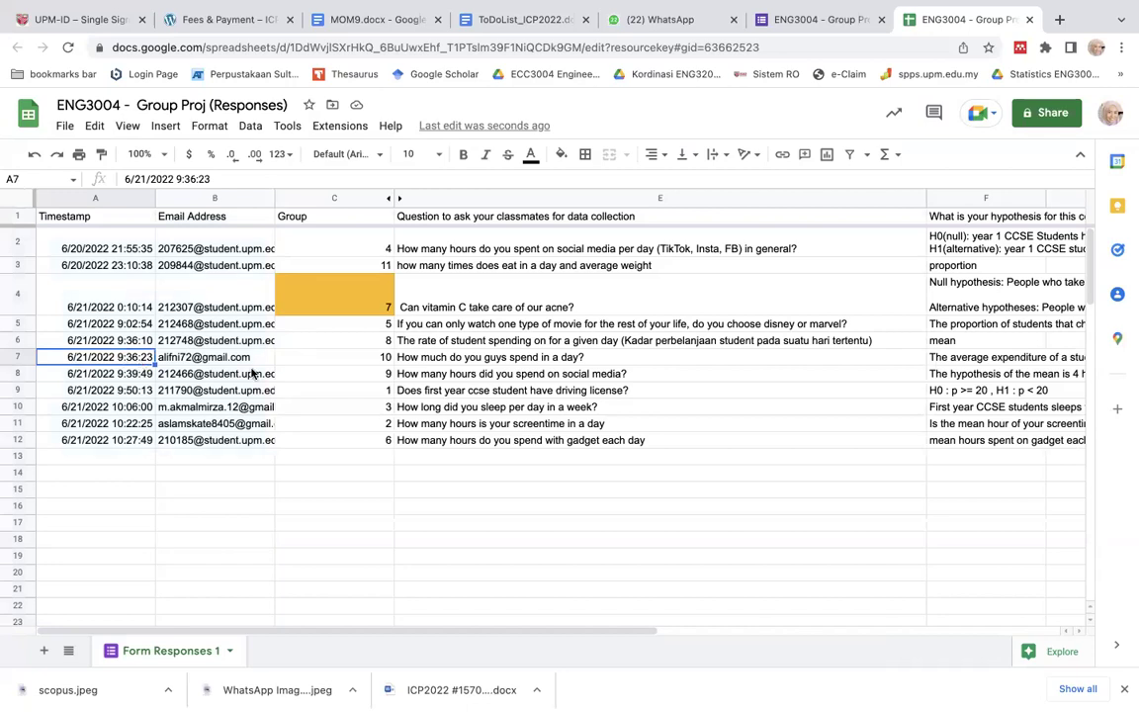
pyautogui.click(291, 356)
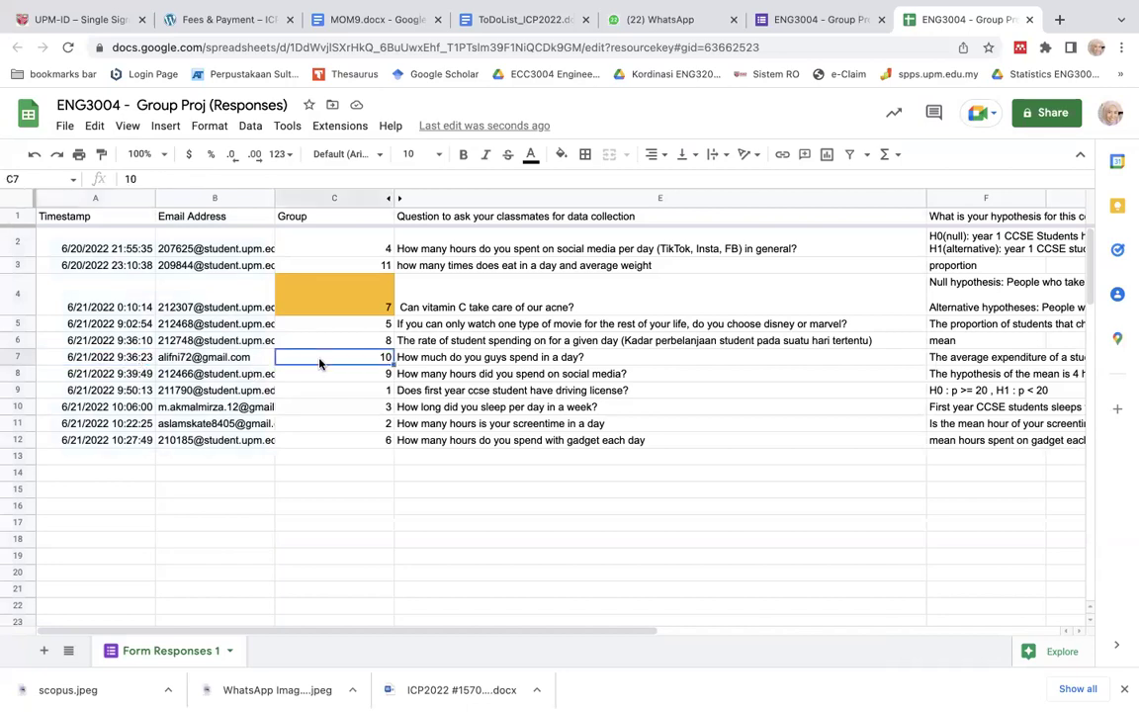
# Mark group 10's group number cell with the standard yellow fill colour
pyautogui.click(560, 154)
pyautogui.click(634, 202)
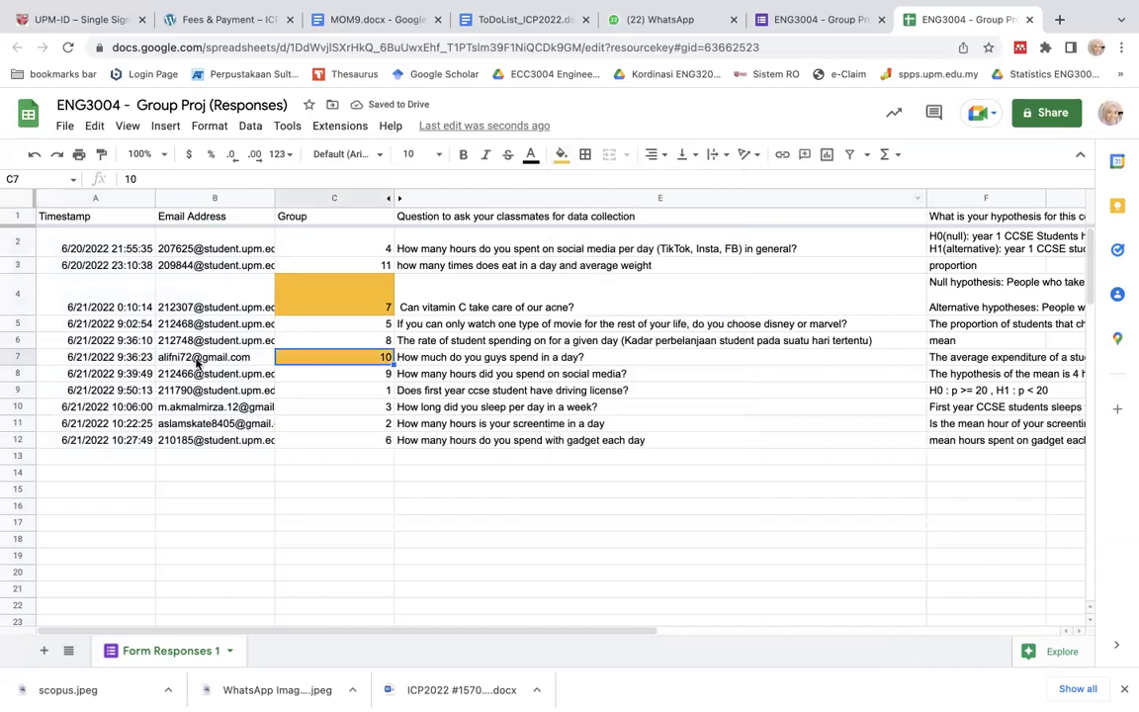
pyautogui.rightClick(143, 199)
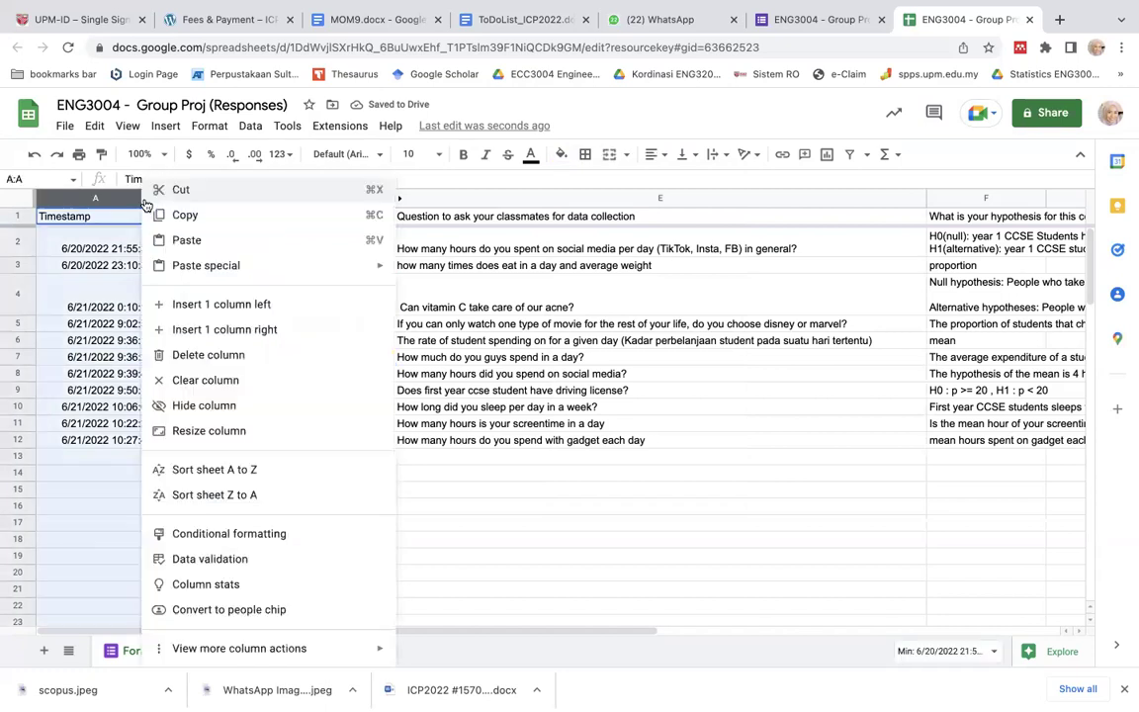
pyautogui.click(198, 400)
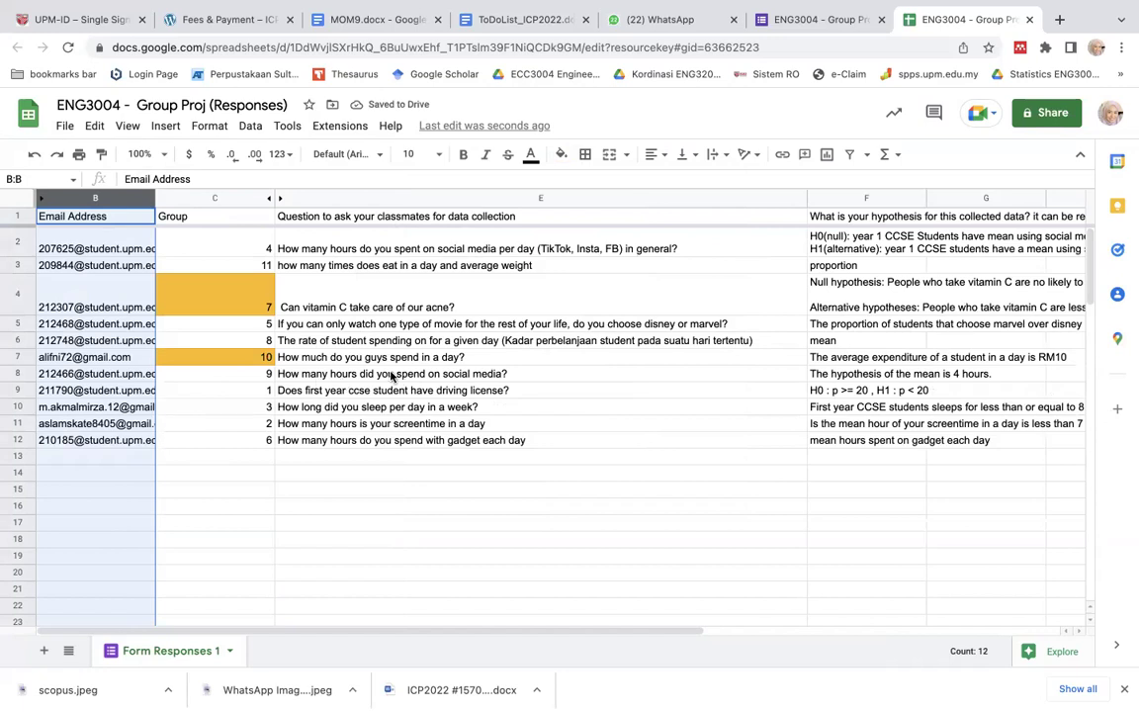
pyautogui.click(146, 201)
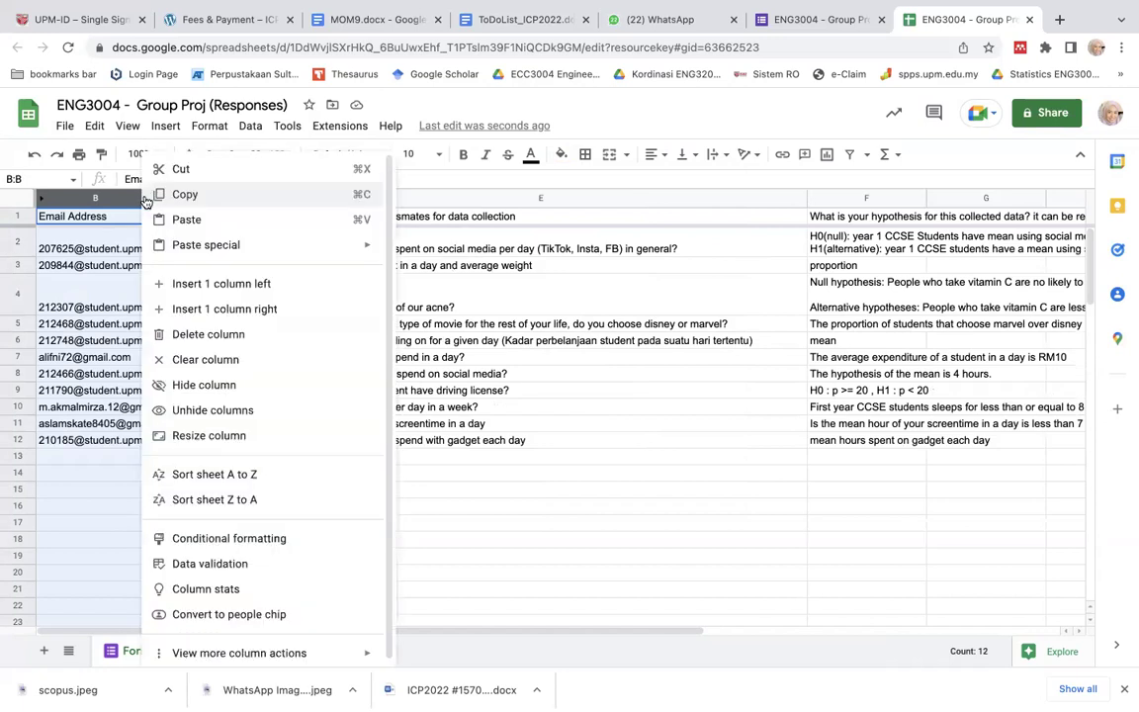
pyautogui.click(213, 410)
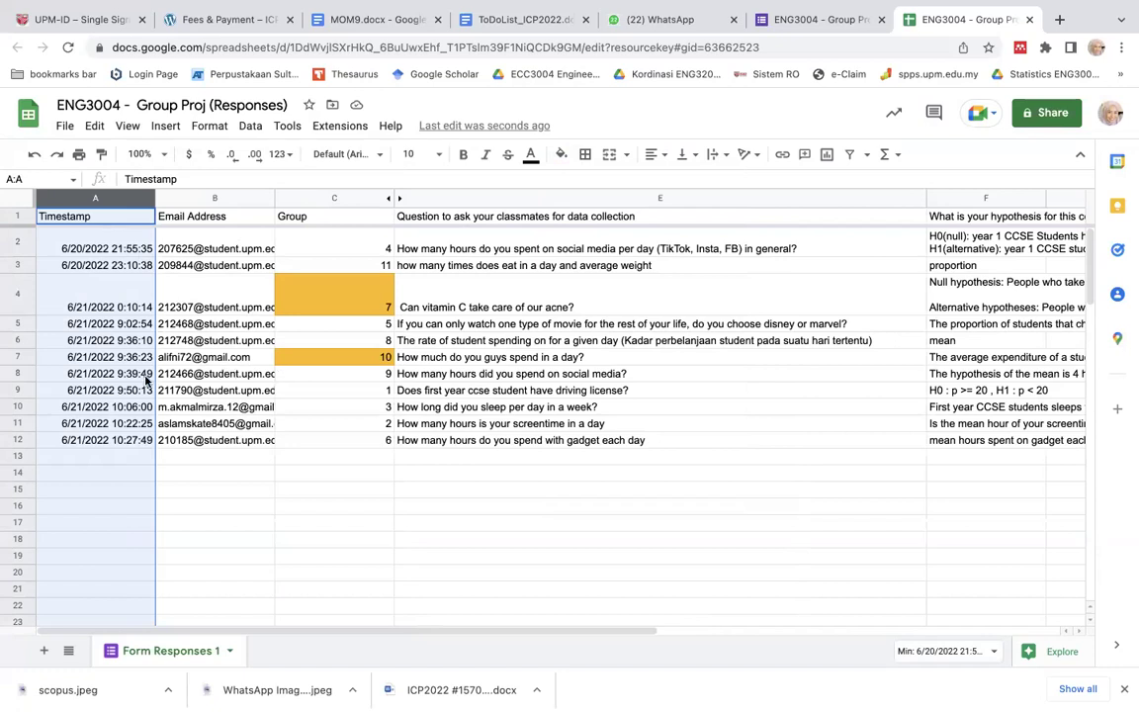
# Mark group 9's group number cell with the standard yellow fill colour
pyautogui.click(327, 383)
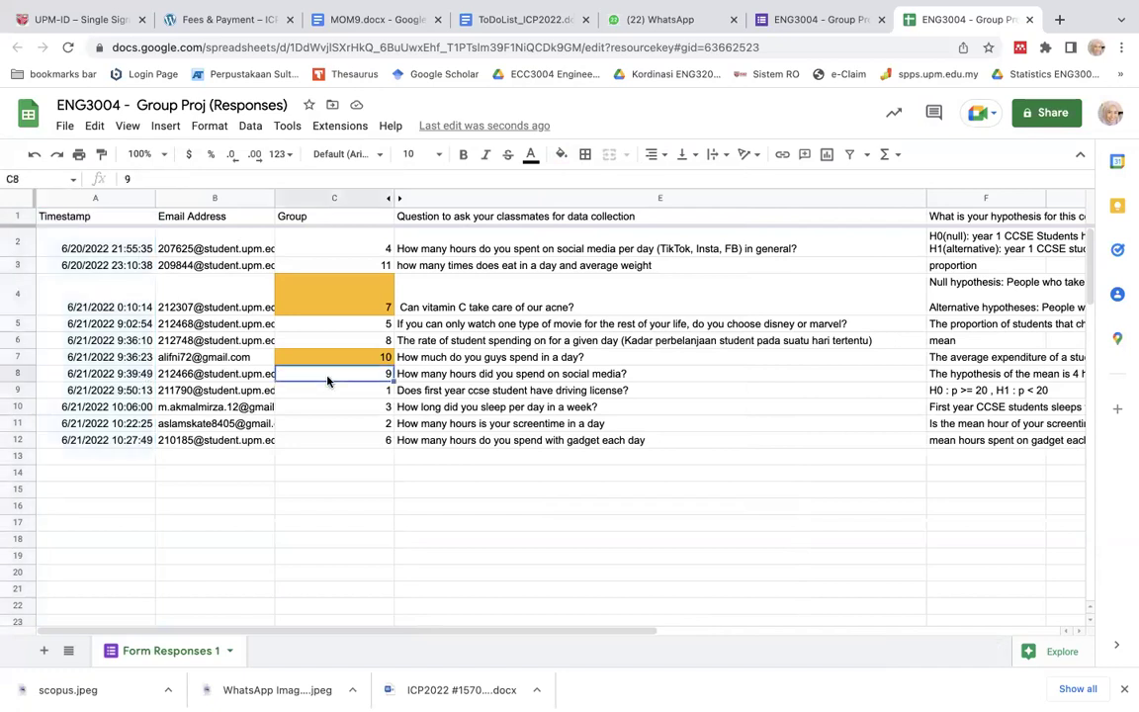
pyautogui.click(563, 155)
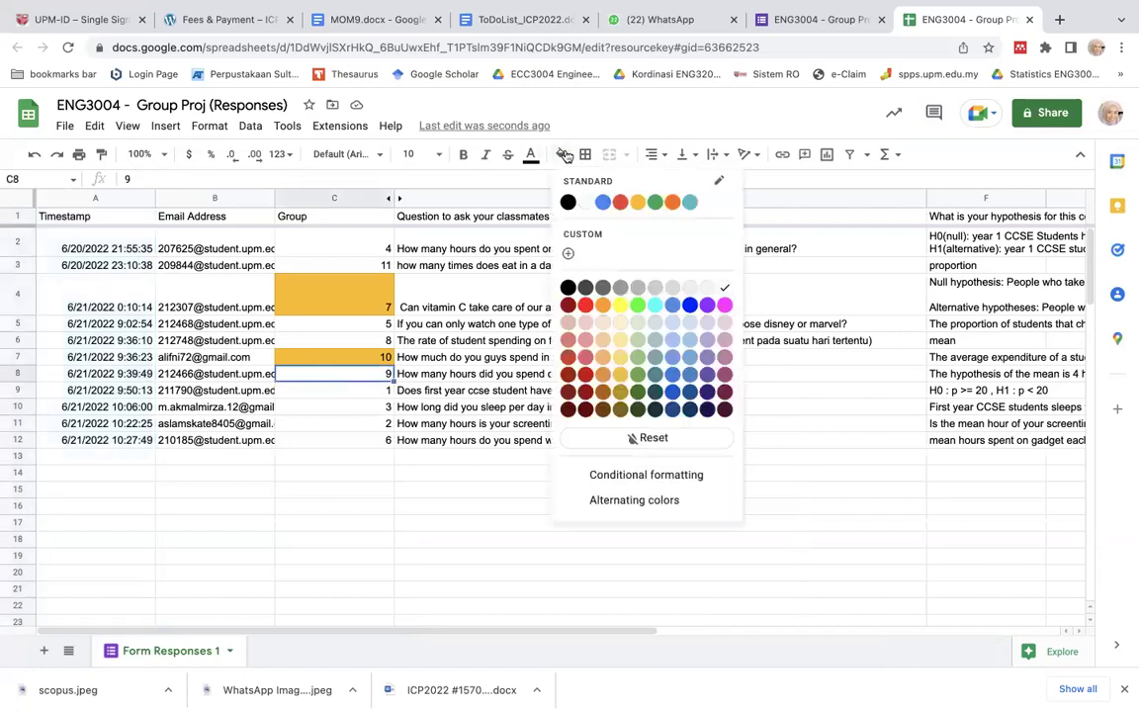
pyautogui.click(638, 202)
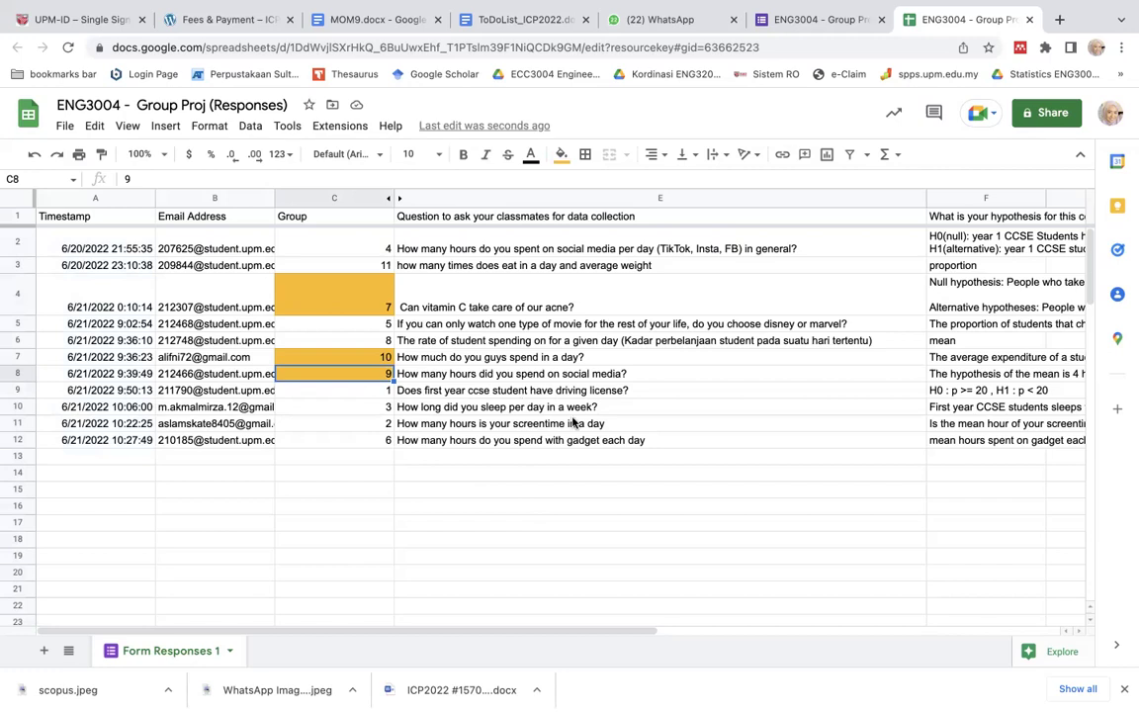
# Mark the hypothesis cells of groups 8 and 1 with the standard yellow fill colour
pyautogui.hscroll(5, 670, 399)
pyautogui.hscroll(-3, 670, 398)
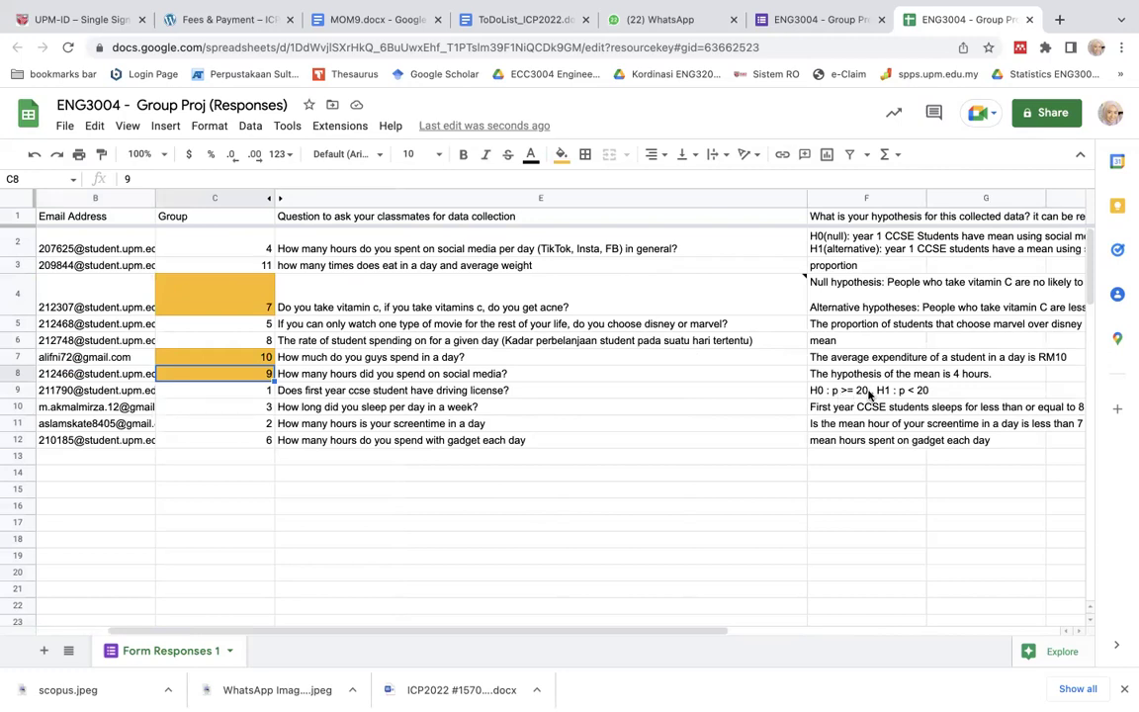
pyautogui.click(869, 393)
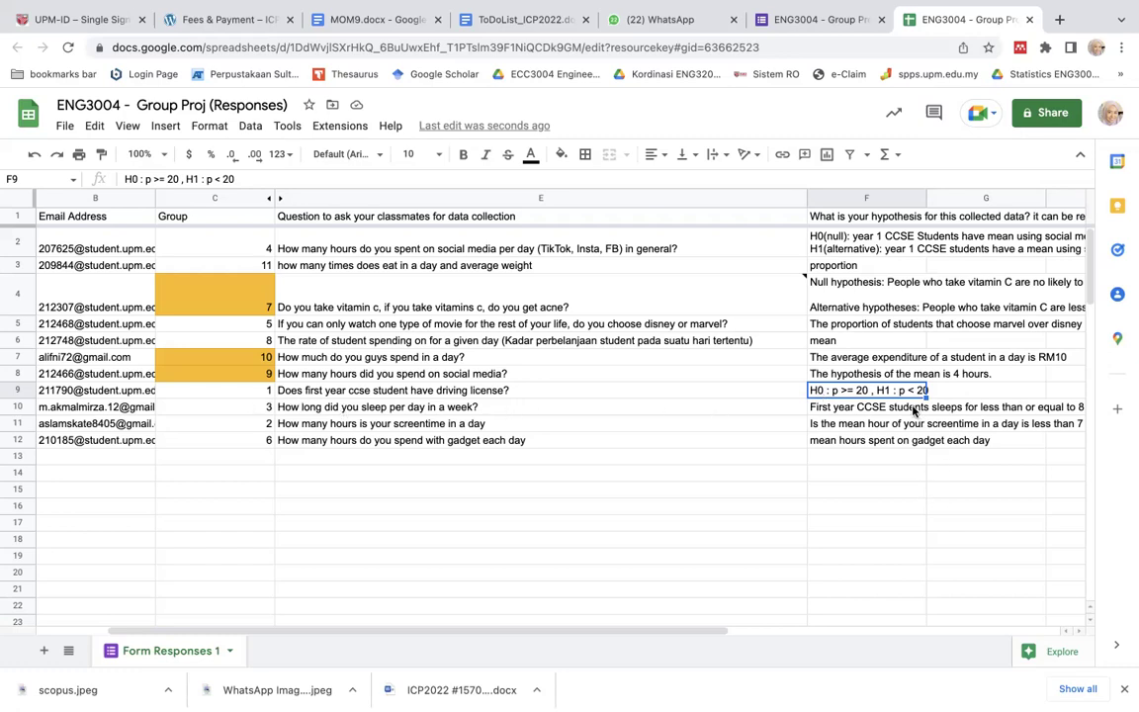
pyautogui.click(815, 342)
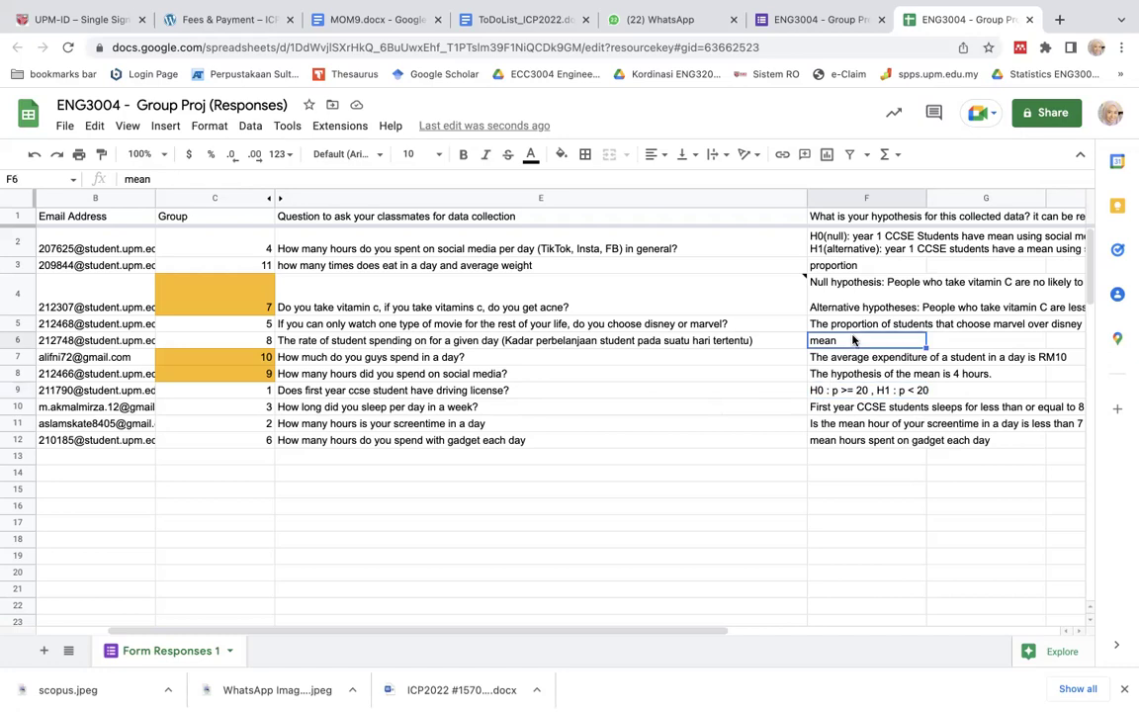
pyautogui.click(561, 155)
pyautogui.click(638, 201)
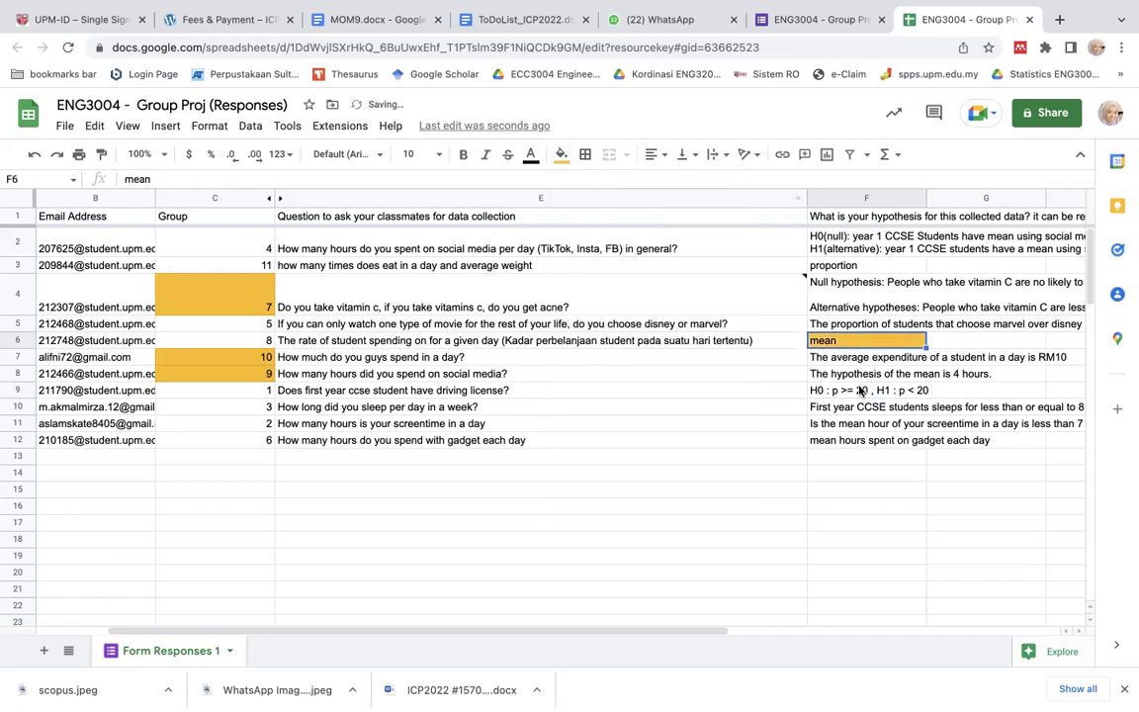
pyautogui.click(868, 390)
pyautogui.click(562, 155)
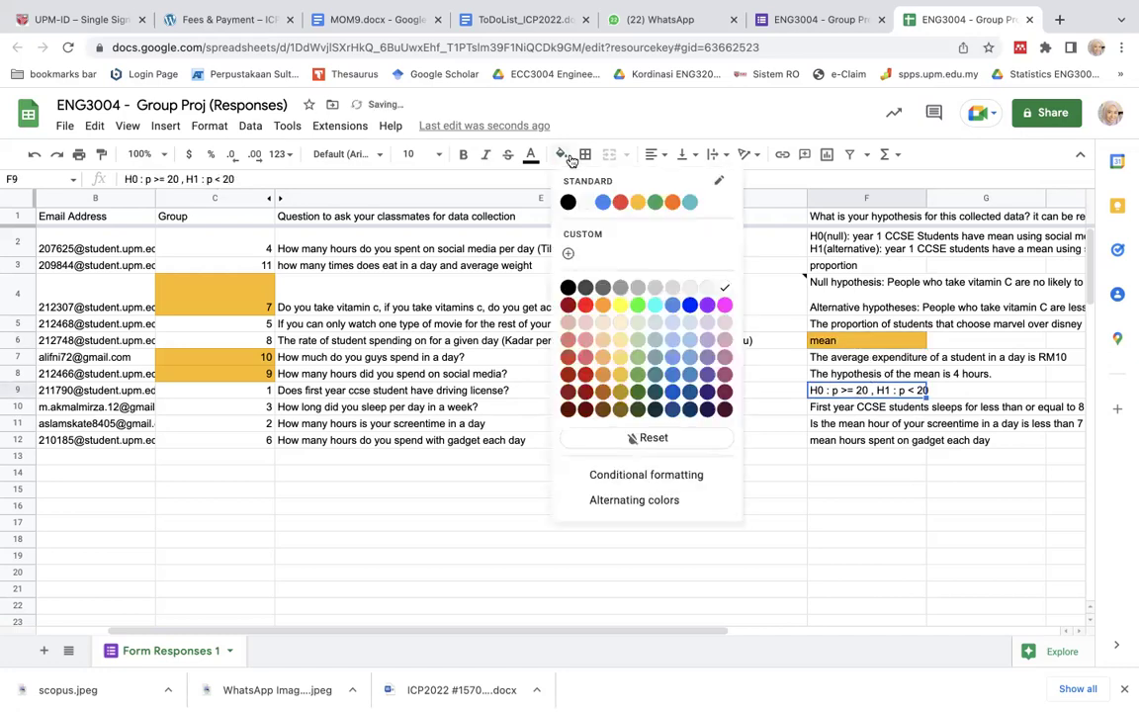
pyautogui.click(638, 201)
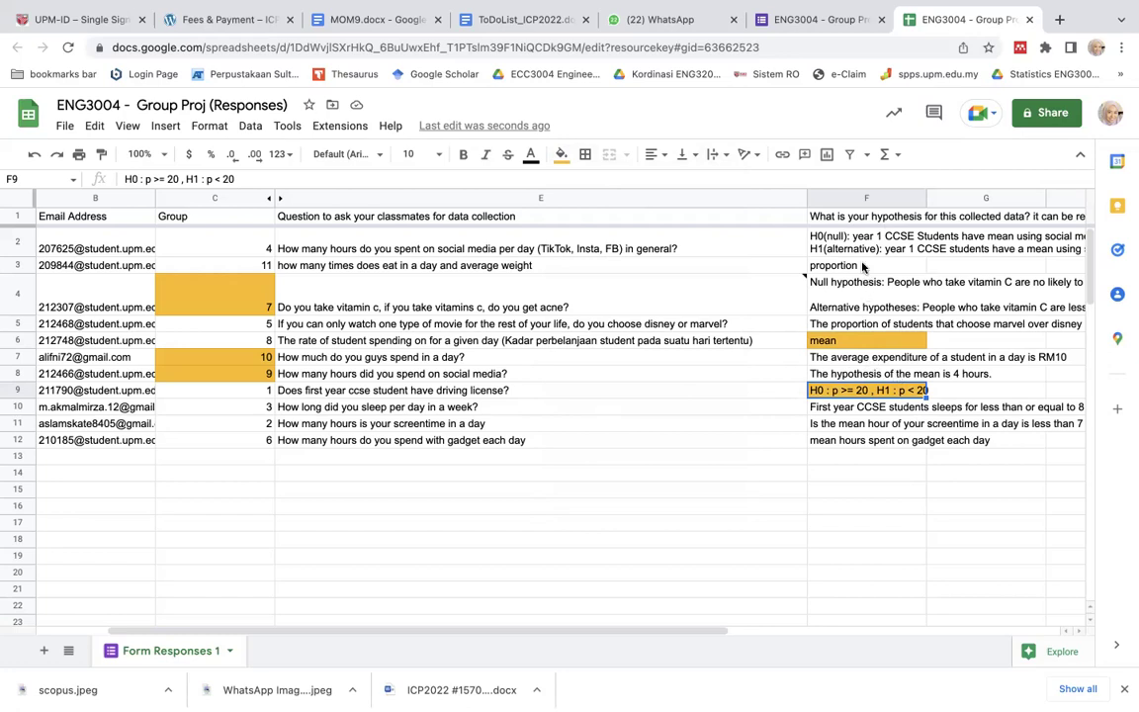
# Mark group 11's hypothesis cell with the standard yellow fill colour
pyautogui.press('Up')
pyautogui.press('Up')
pyautogui.press('Up')
pyautogui.press('Up')
pyautogui.press('Up')
pyautogui.press('Up')
pyautogui.click(561, 154)
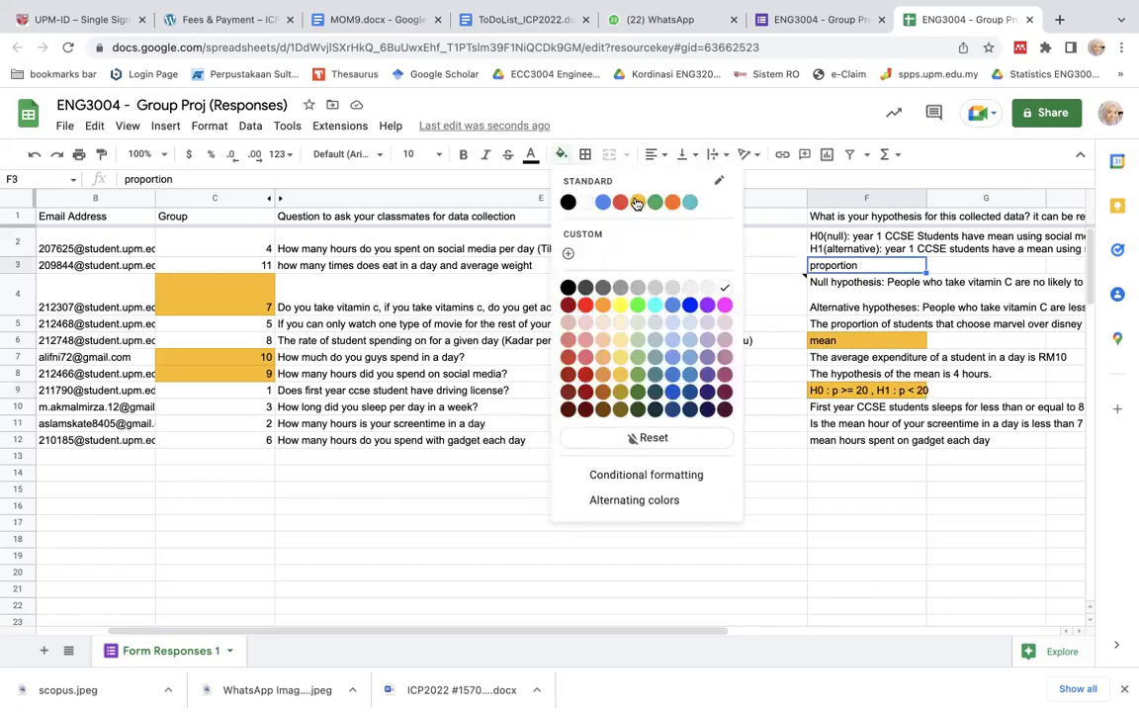
pyautogui.click(579, 196)
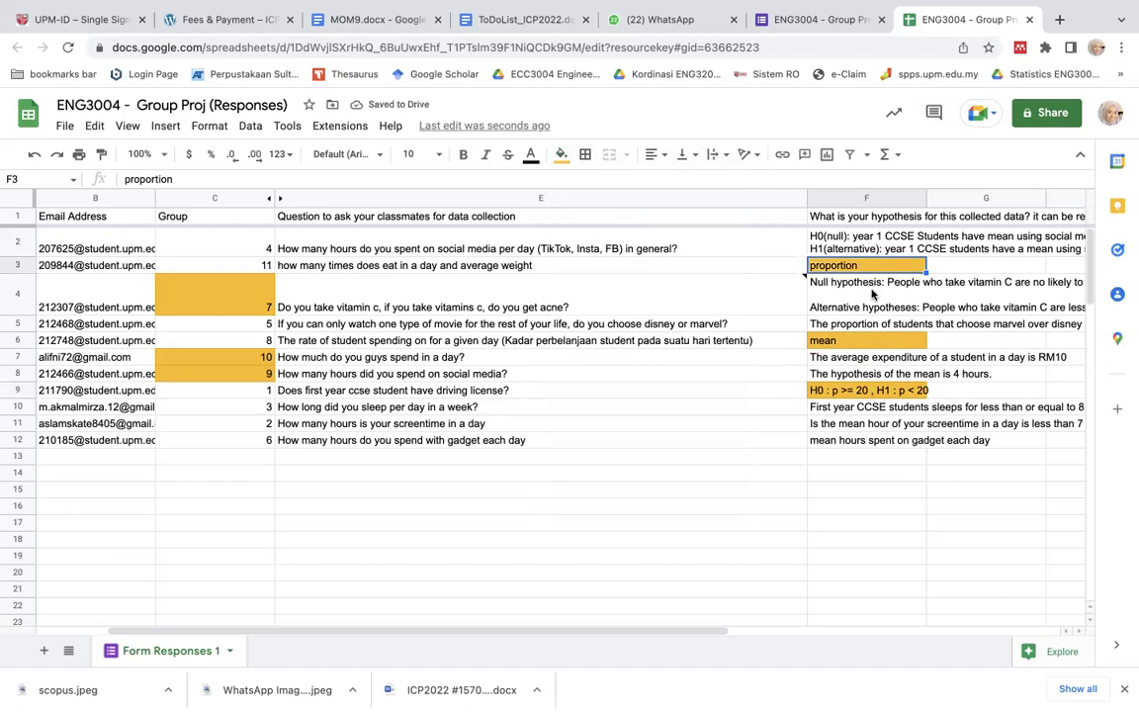
# Check group 7's vitamin C question and its cell note, and review the questions submitted by groups 3 and 2
pyautogui.click(596, 288)
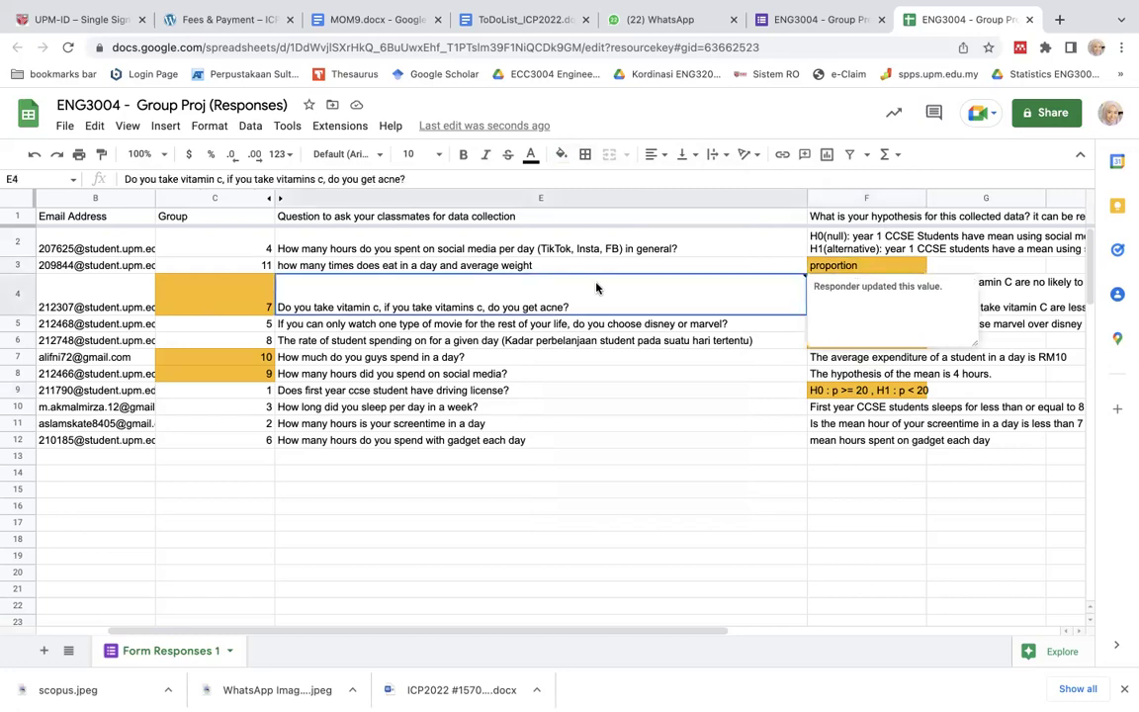
pyautogui.click(770, 423)
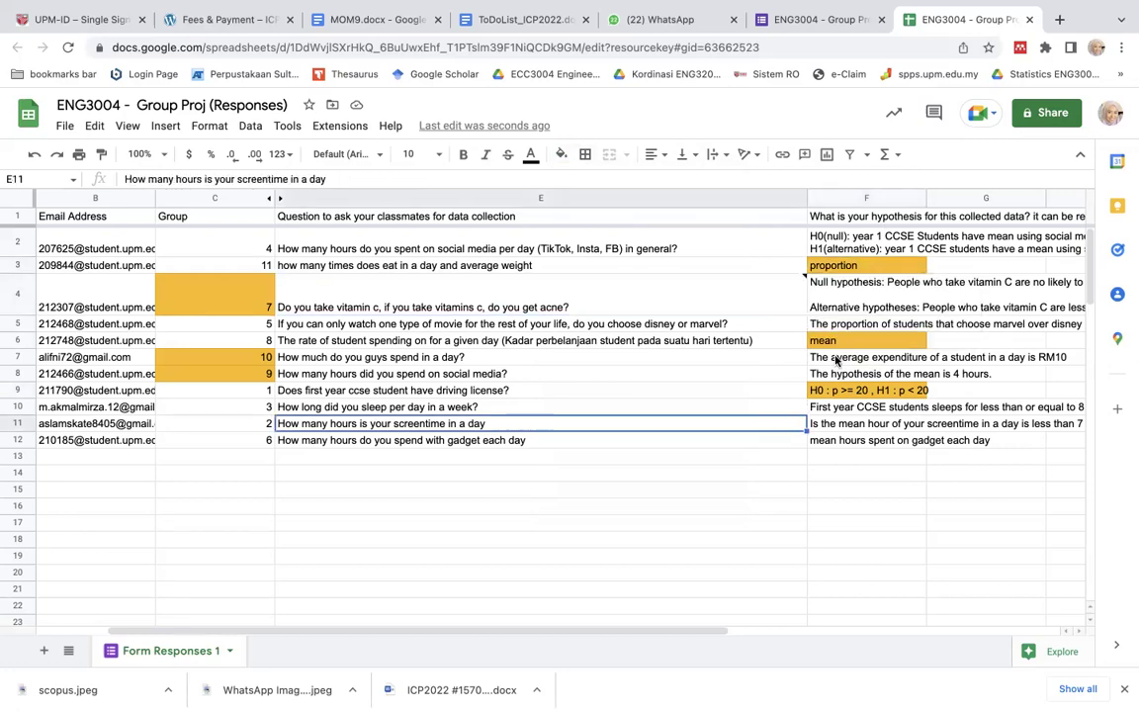
pyautogui.moveTo(797, 294)
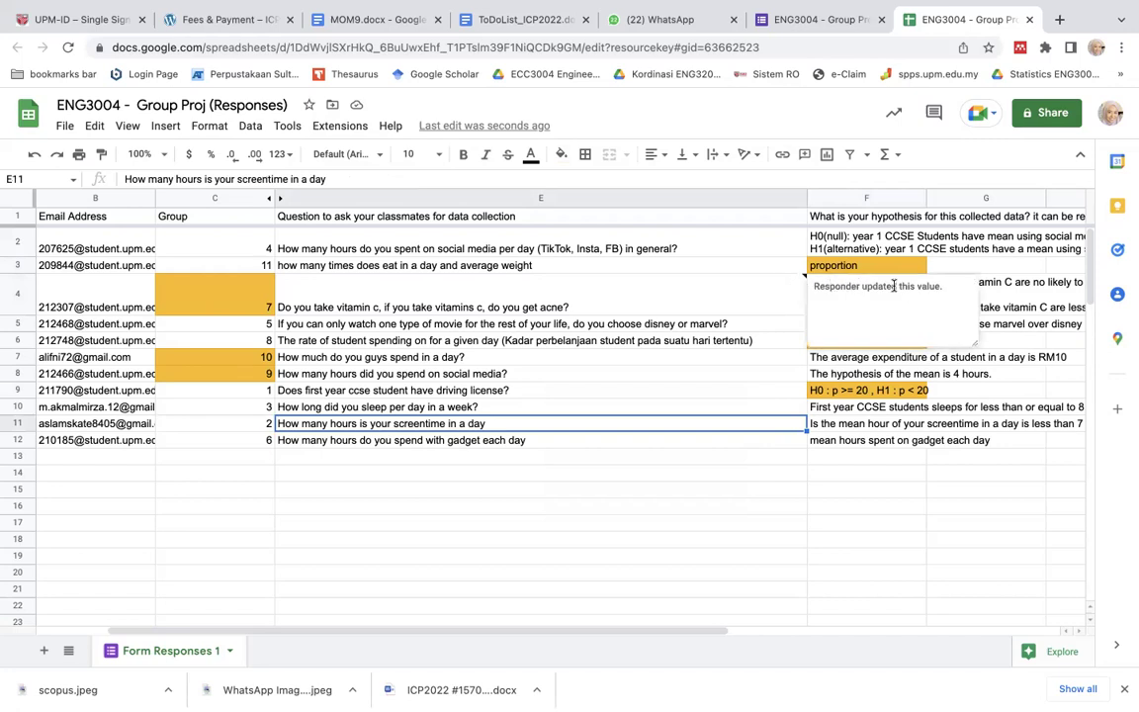
pyautogui.click(710, 279)
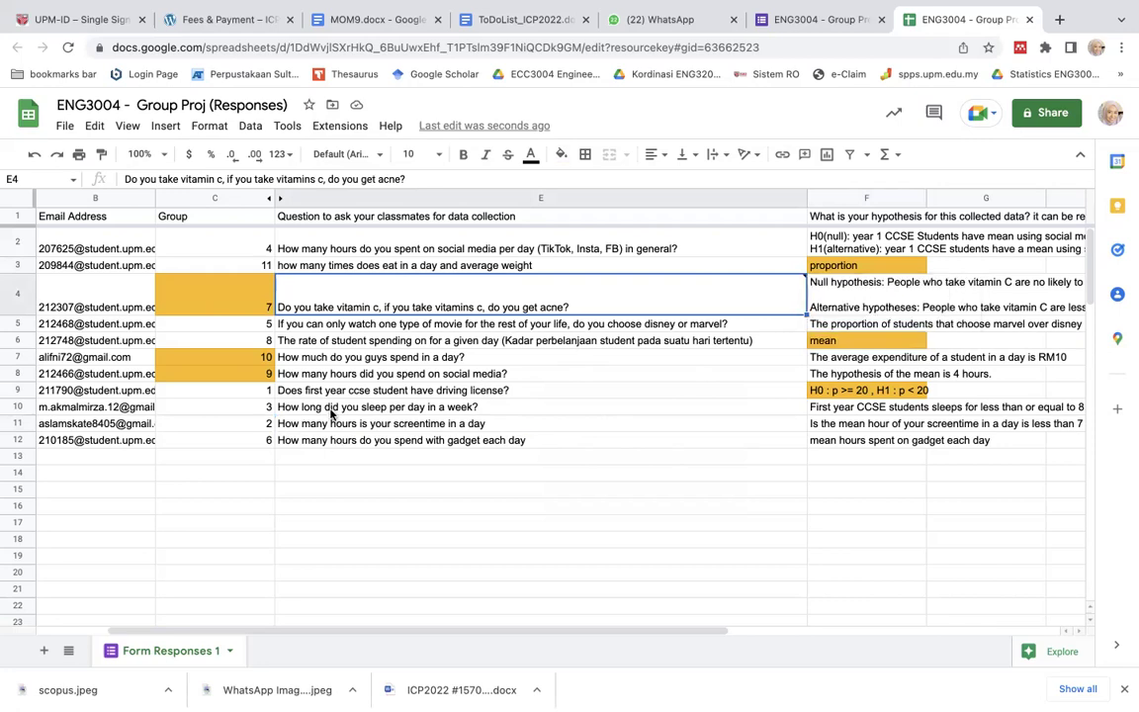
pyautogui.click(431, 414)
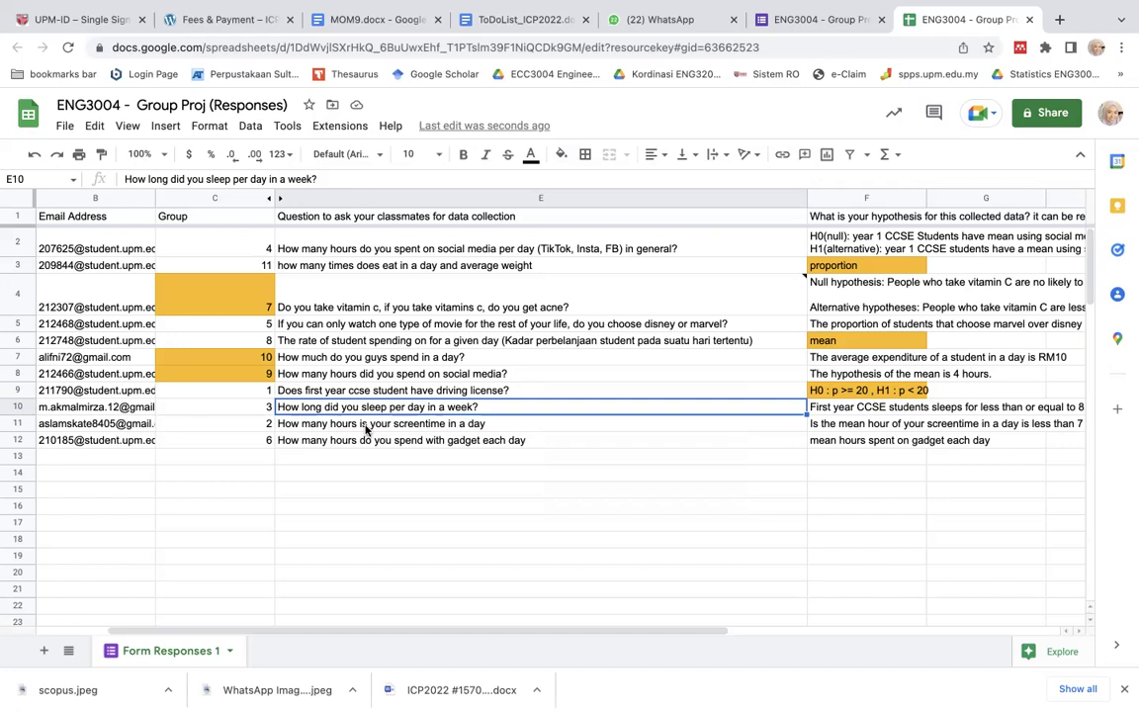
pyautogui.click(416, 426)
pyautogui.moveTo(237, 426); pyautogui.dragTo(455, 415)
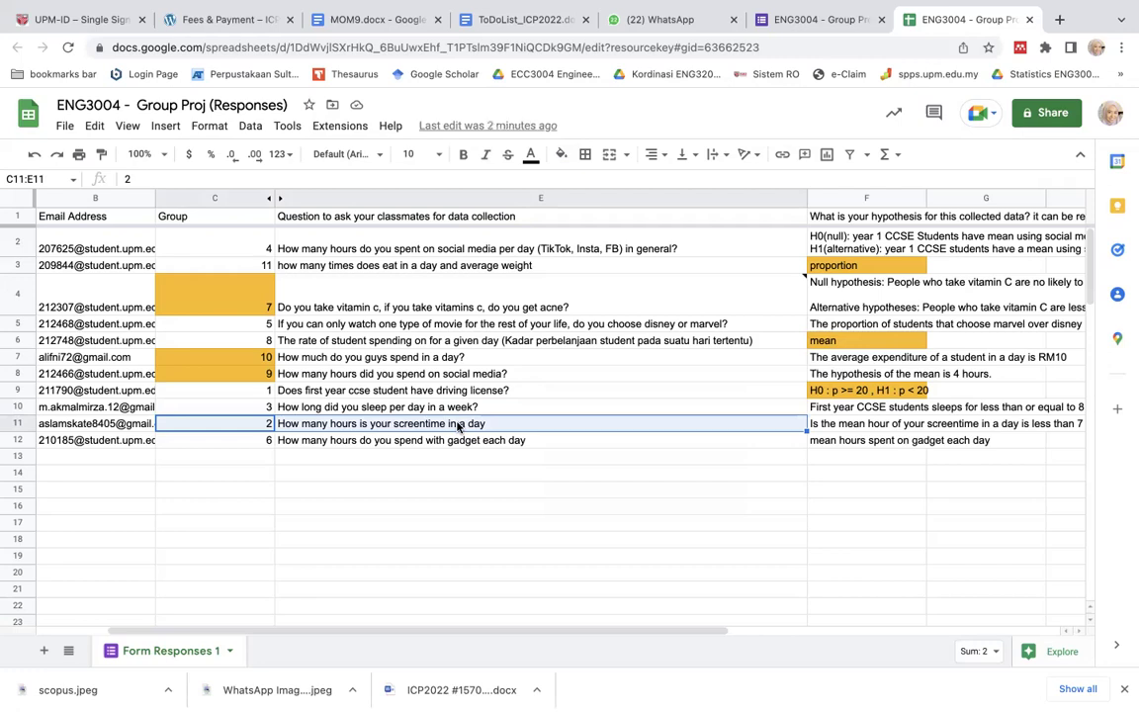
pyautogui.click(265, 427)
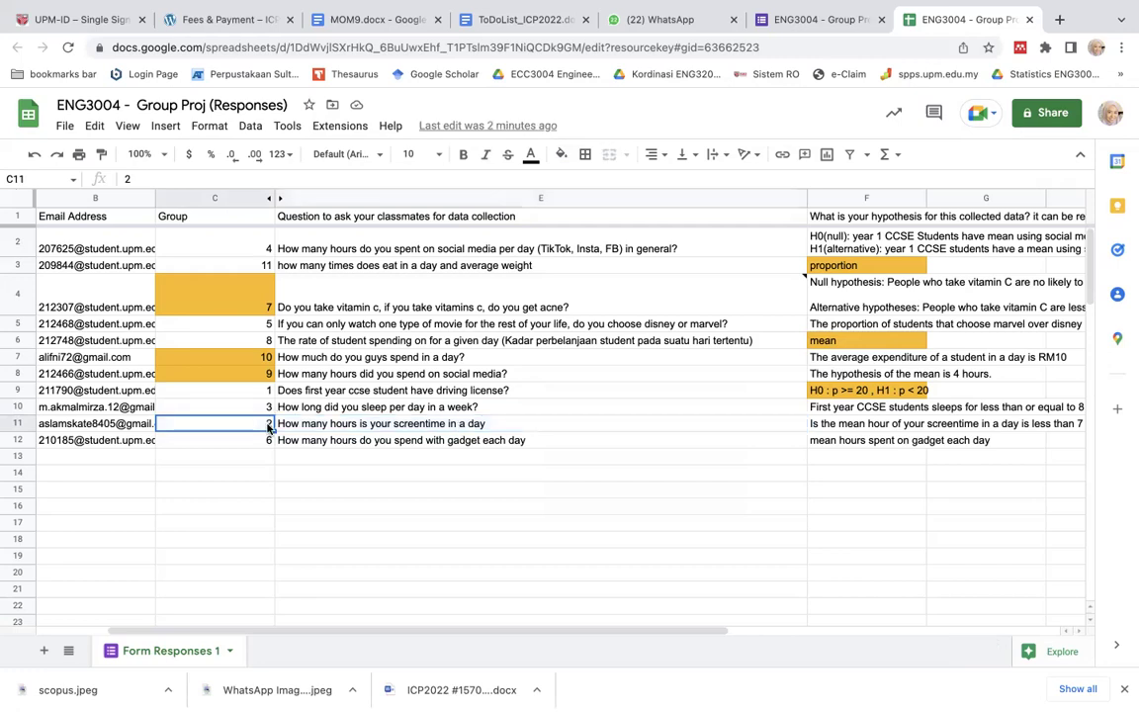
pyautogui.click(562, 155)
pyautogui.click(636, 196)
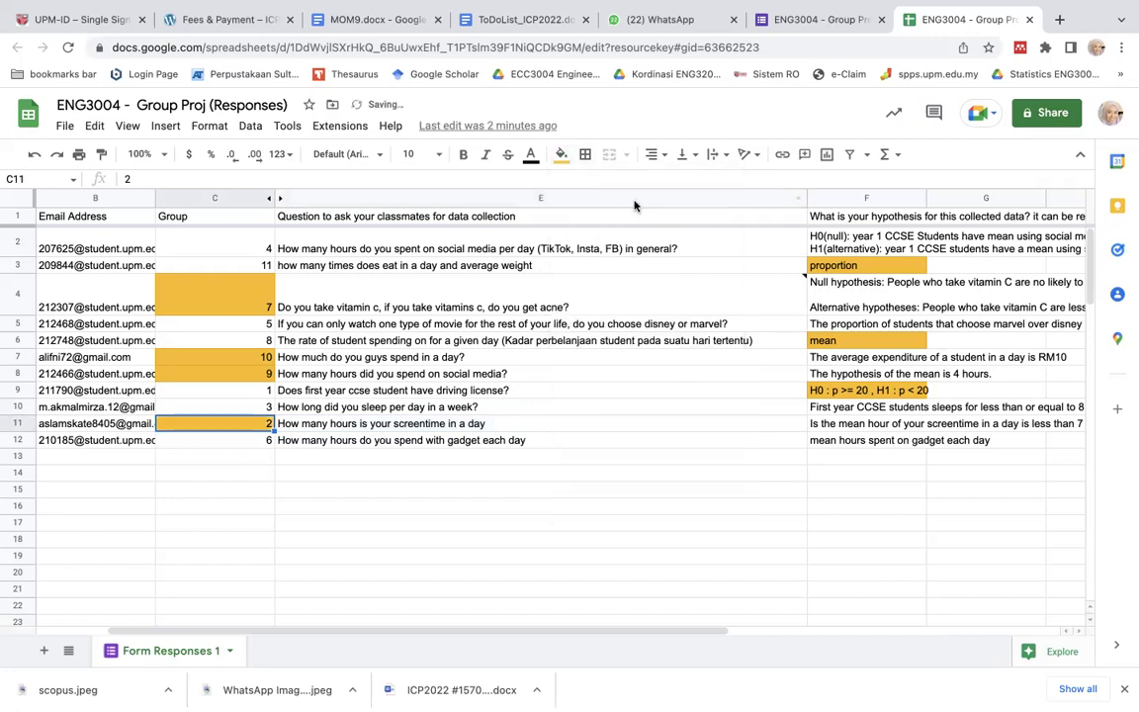
pyautogui.hotkey('ctrl', 'z')
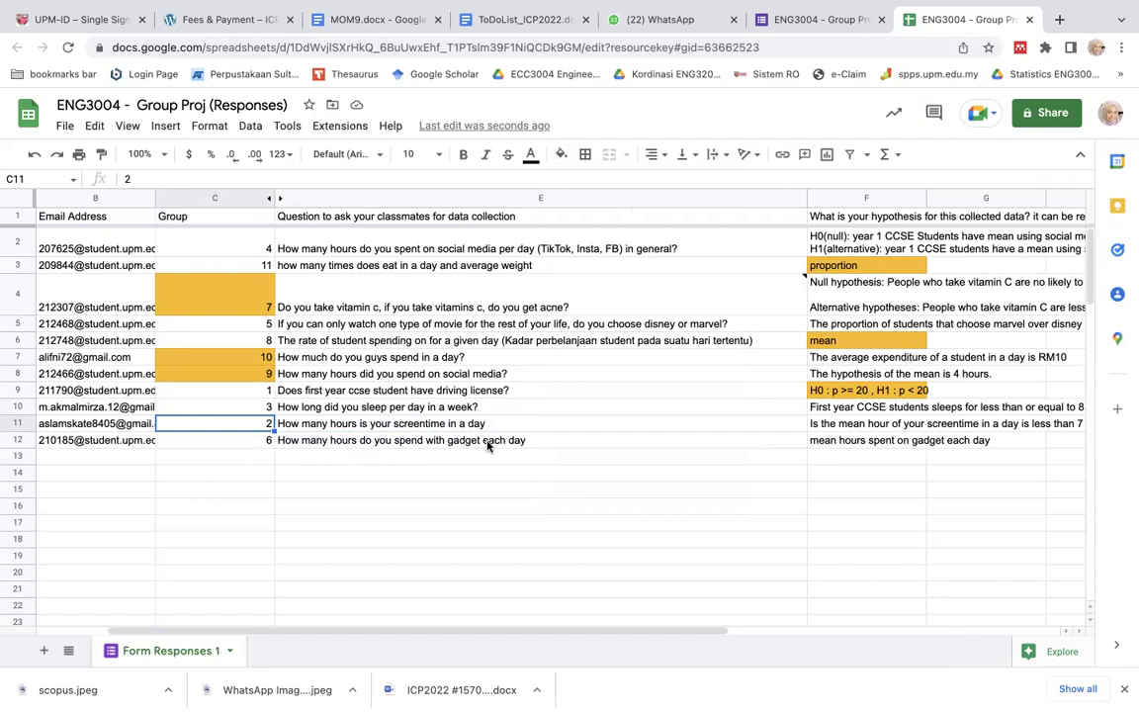
# Mark group 6's group number cell with the standard yellow fill colour
pyautogui.click(187, 441)
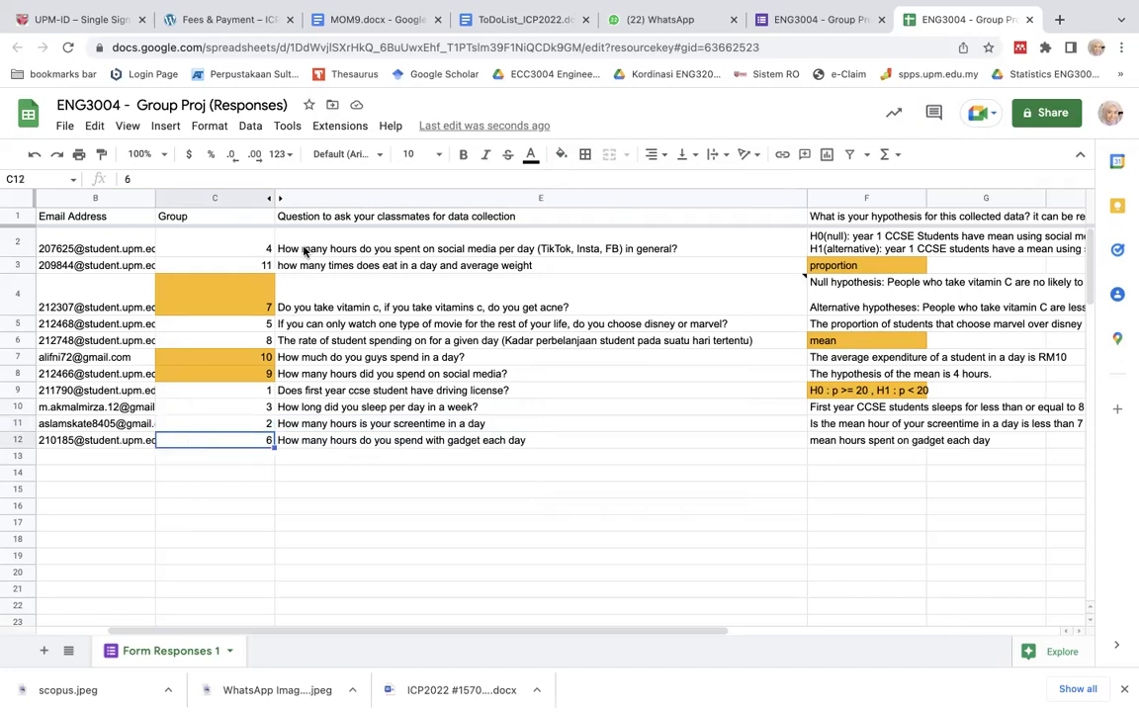
pyautogui.click(561, 154)
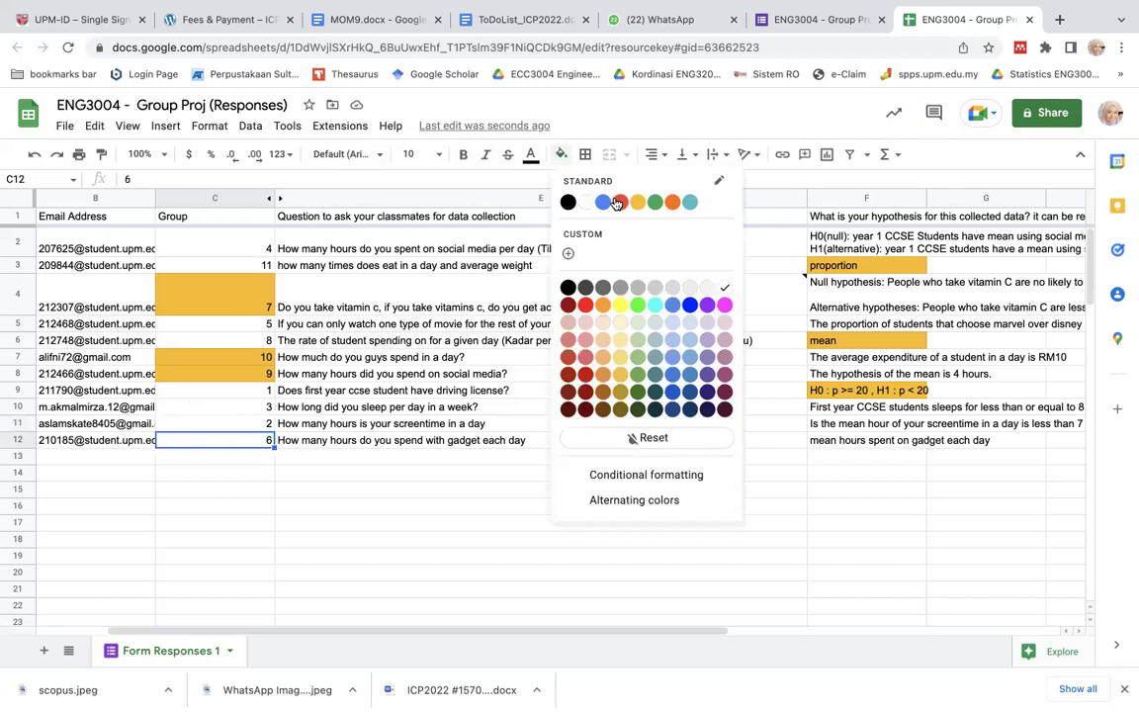
pyautogui.click(633, 202)
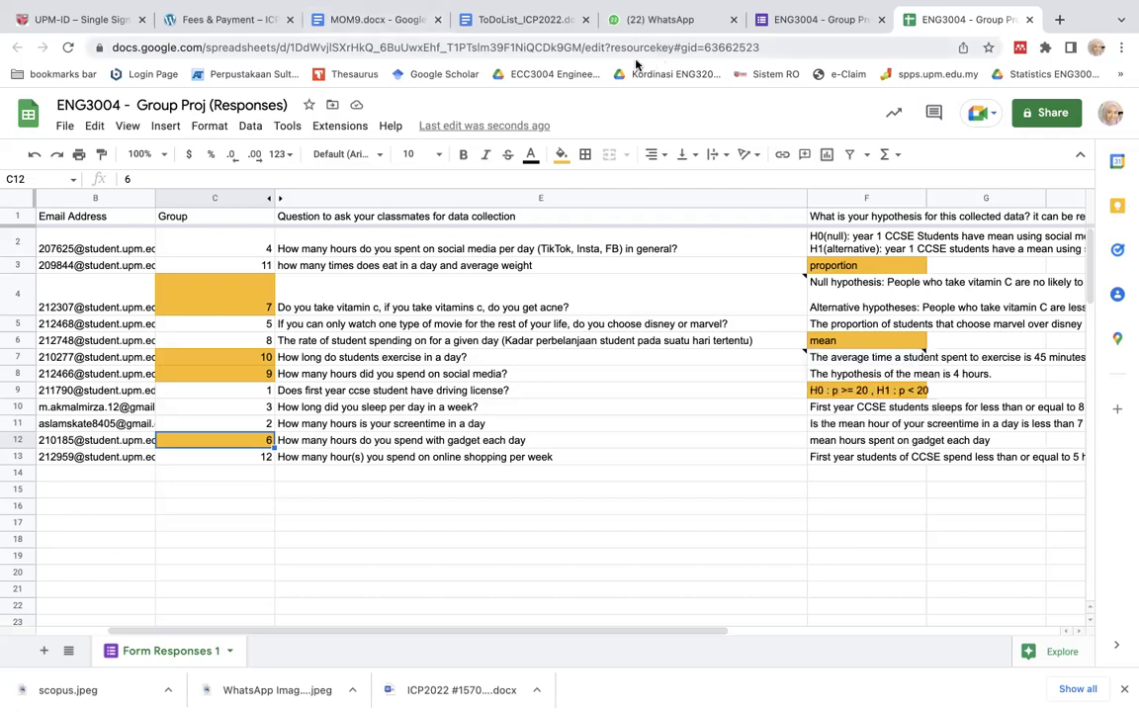
pyautogui.click(816, 14)
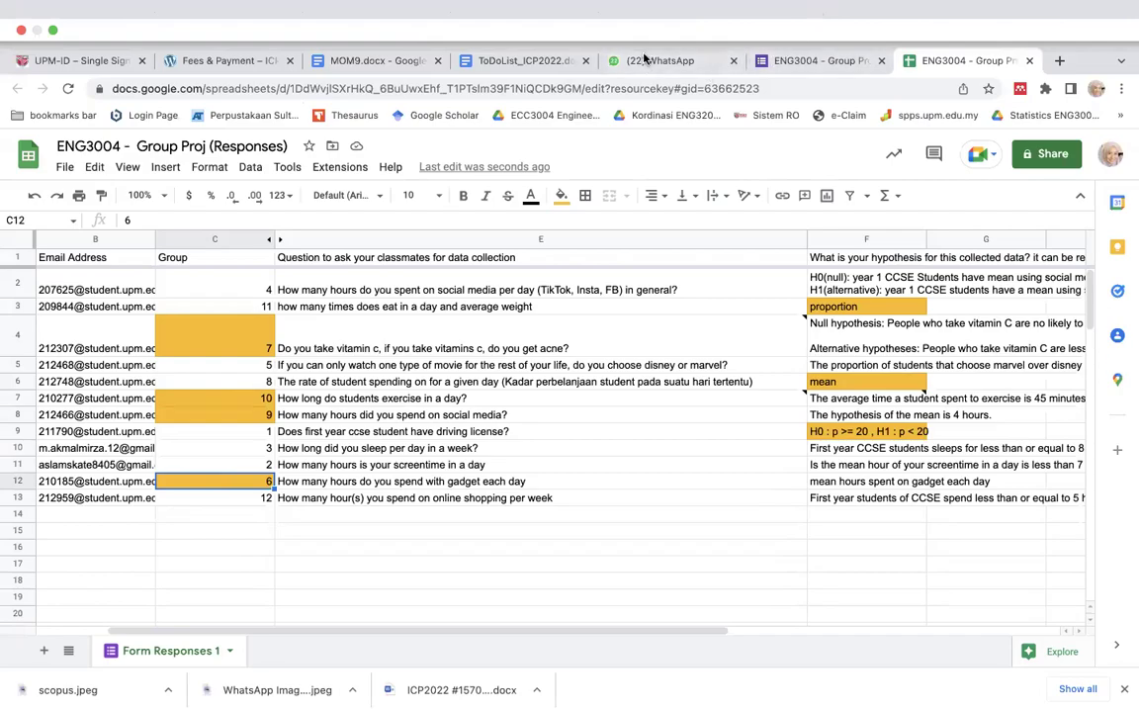